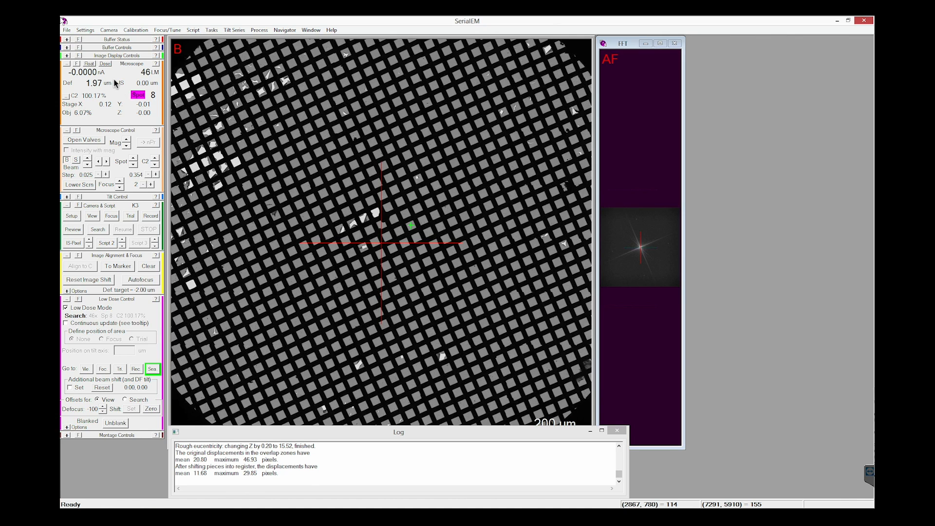
Step: Look over the buffer status, buffer copy and save options, and tilt controls
{"action": "left_click", "coordinate": [67, 40]}
{"action": "left_click", "coordinate": [67, 40]}
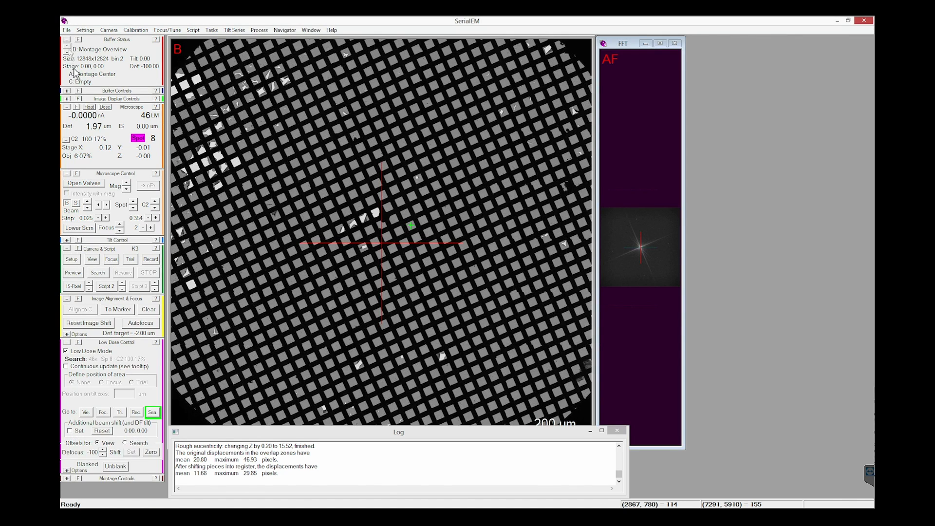
{"action": "left_click", "coordinate": [68, 91]}
{"action": "left_click", "coordinate": [67, 185]}
{"action": "left_click", "coordinate": [68, 184]}
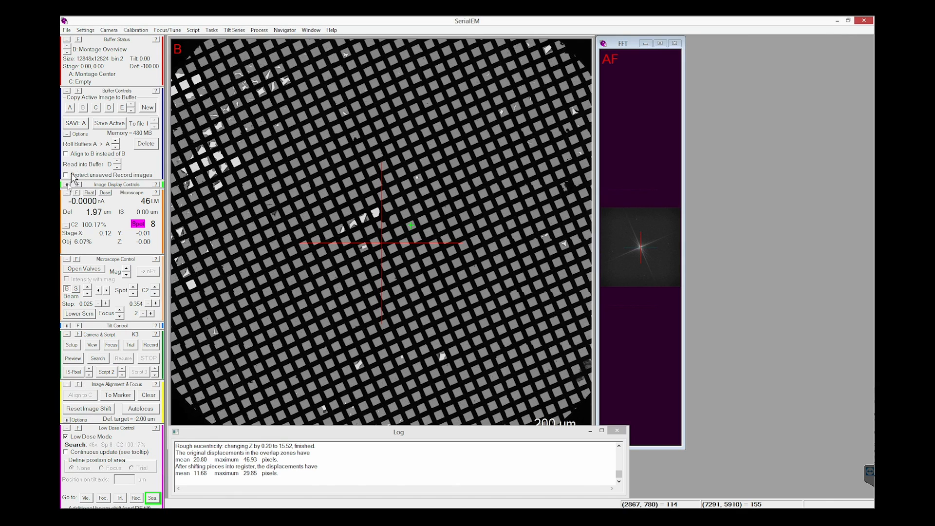
{"action": "left_click", "coordinate": [67, 91]}
{"action": "left_click", "coordinate": [67, 40]}
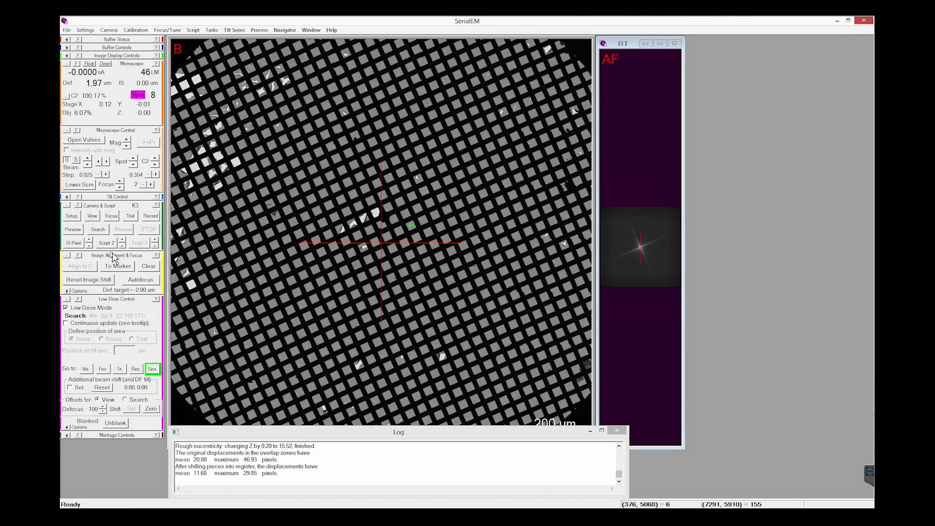
{"action": "left_click", "coordinate": [68, 197]}
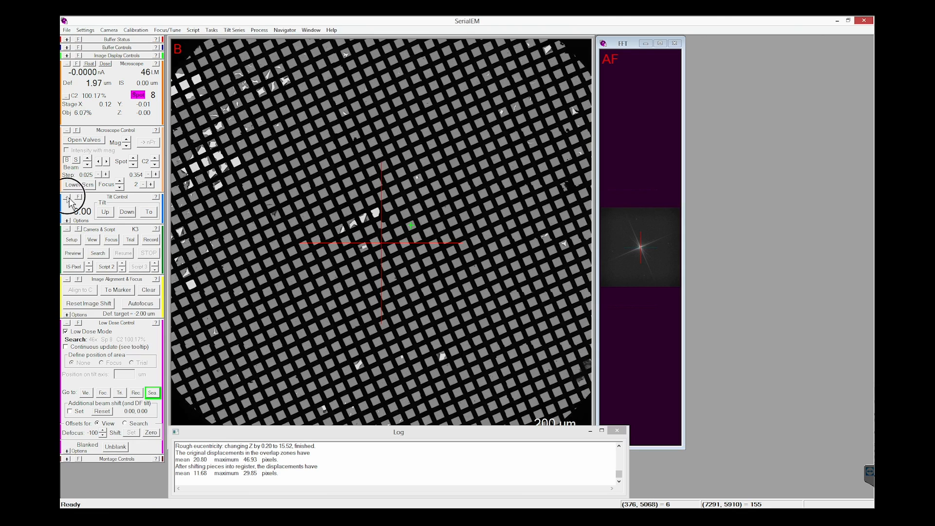
{"action": "left_click", "coordinate": [68, 198]}
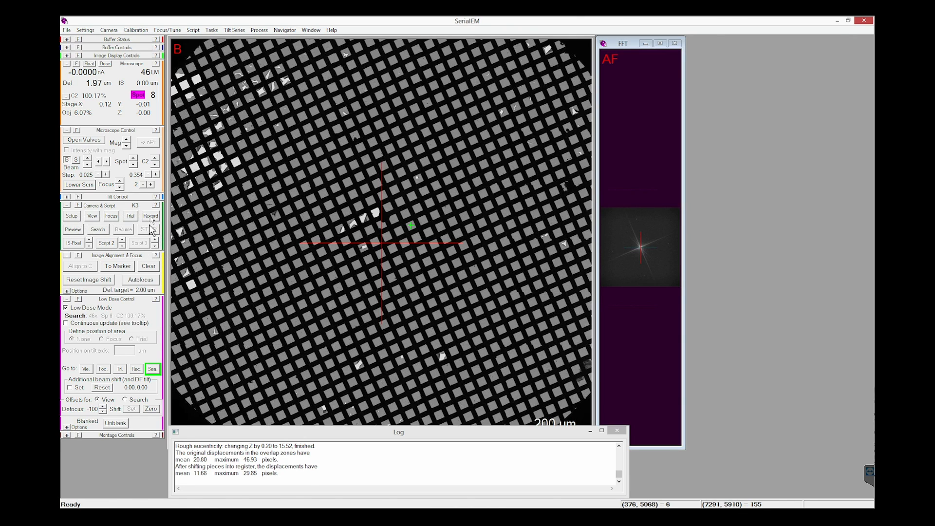
Step: Review the K3 camera's acquisition parameters for the Record set
{"action": "left_click", "coordinate": [75, 216]}
{"action": "left_click_drag", "start_coordinate": [219, 79], "coordinate": [381, 77]}
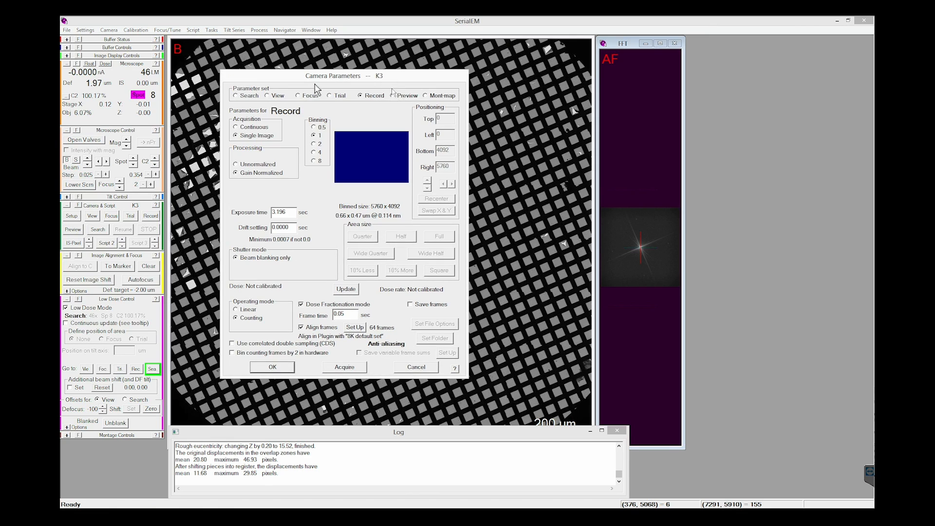
{"action": "left_click", "coordinate": [425, 370]}
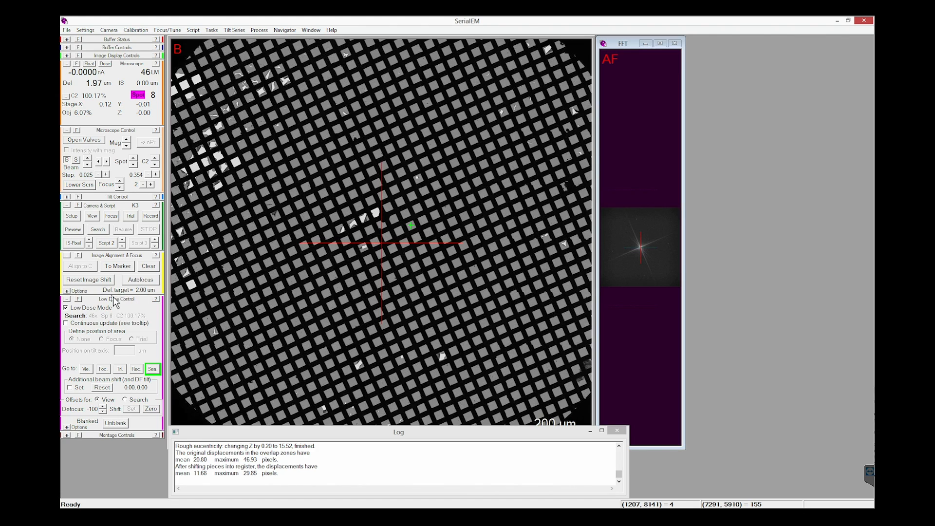
{"action": "left_click", "coordinate": [146, 30]}
{"action": "mouse_move", "coordinate": [162, 35]}
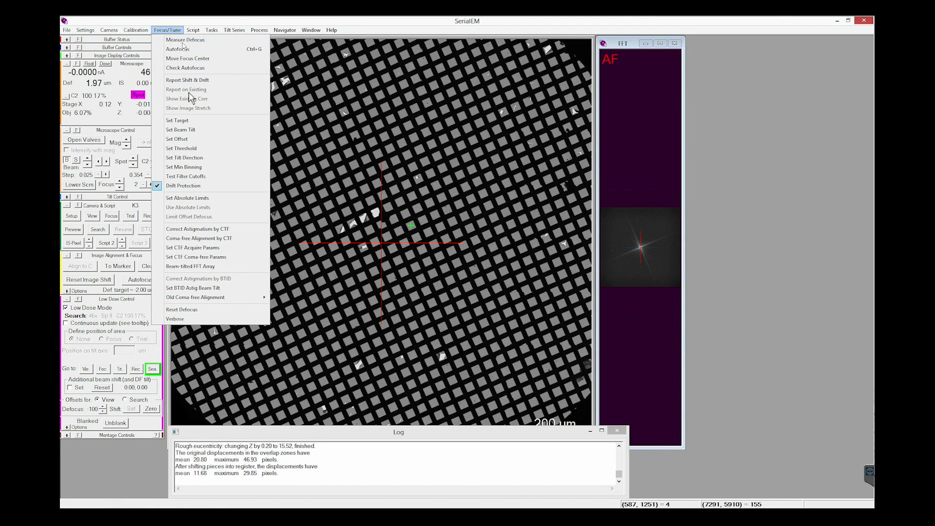
{"action": "left_click", "coordinate": [214, 121]}
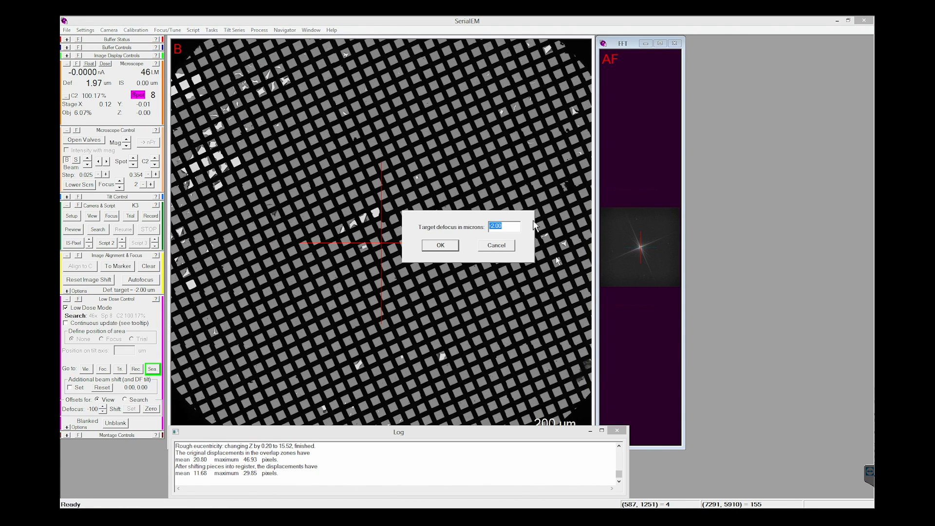
{"action": "left_click", "coordinate": [502, 247]}
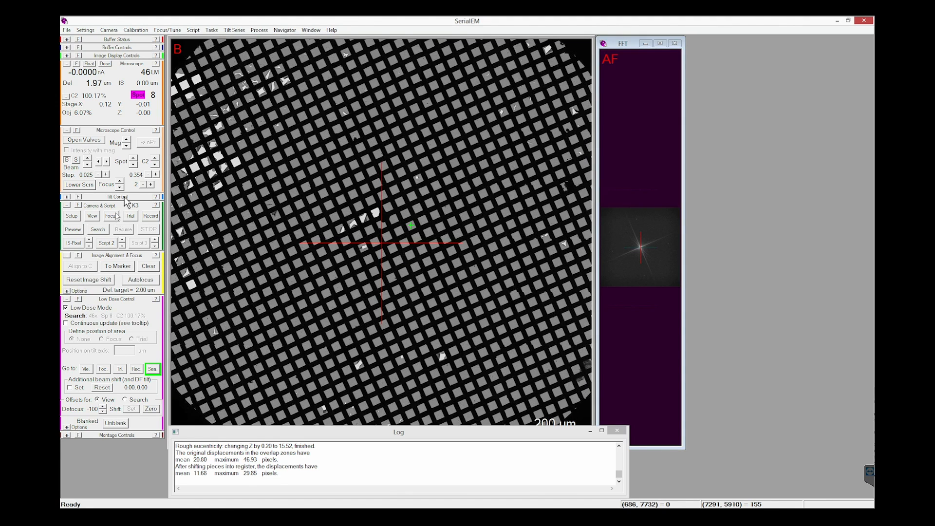
Step: Set the autofocus target defocus to -3.00 microns
{"action": "left_click", "coordinate": [145, 31]}
{"action": "mouse_move", "coordinate": [160, 33]}
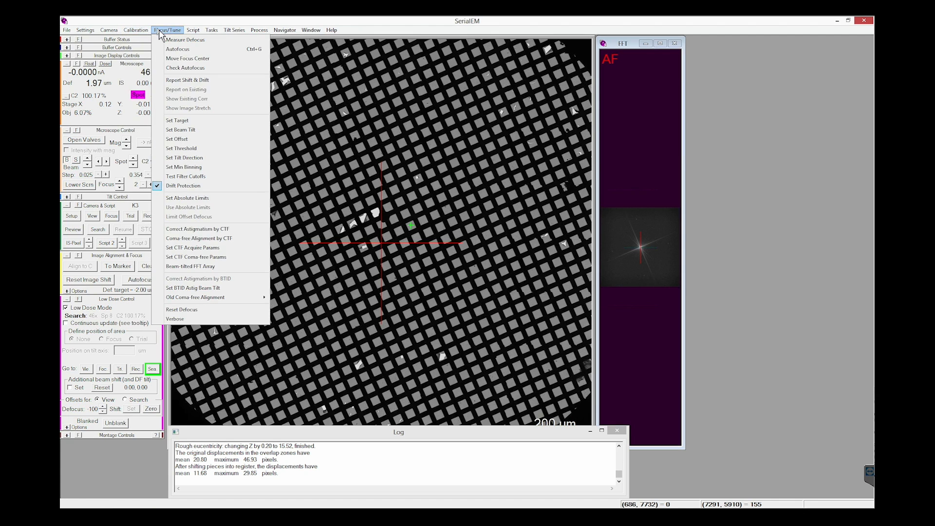
{"action": "left_click", "coordinate": [177, 120]}
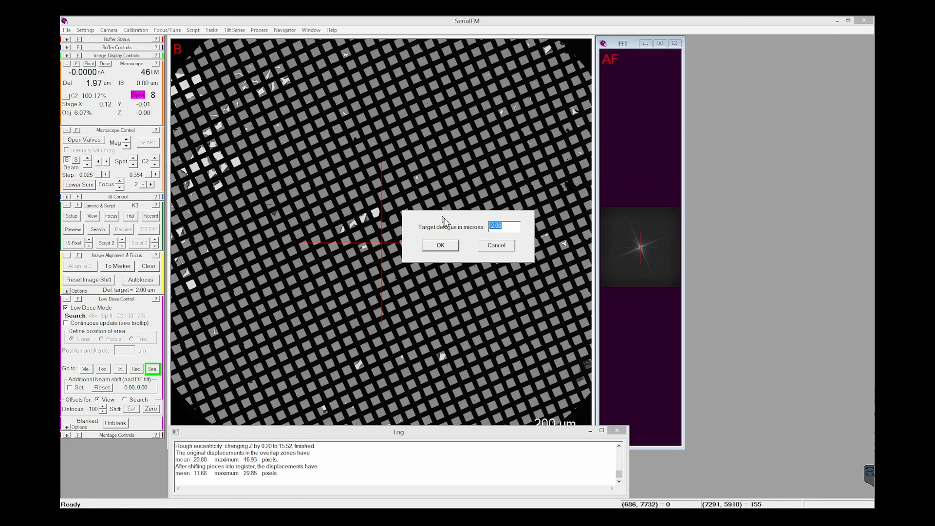
{"action": "key", "text": "BackSpace"}
{"action": "key", "text": "Return"}
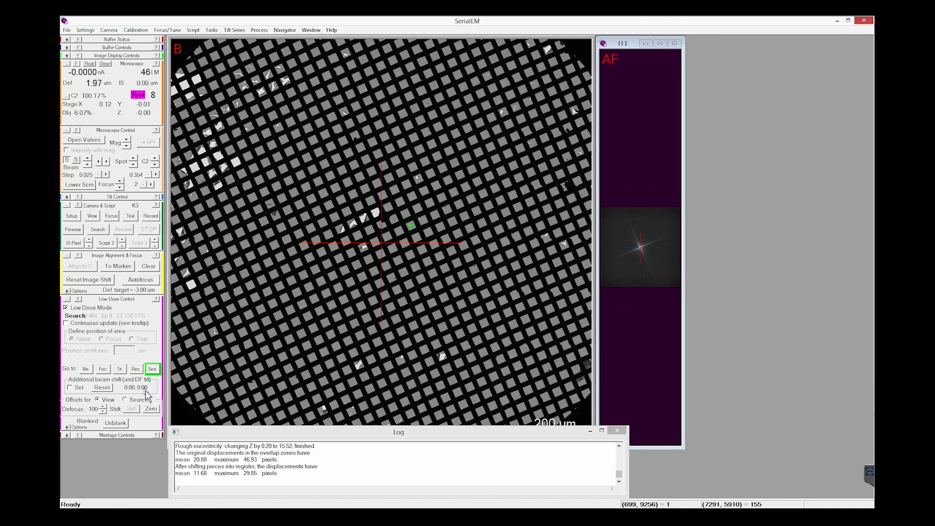
Step: Look over the montage controls and their binning, prescan and overview options
{"action": "left_click", "coordinate": [68, 435]}
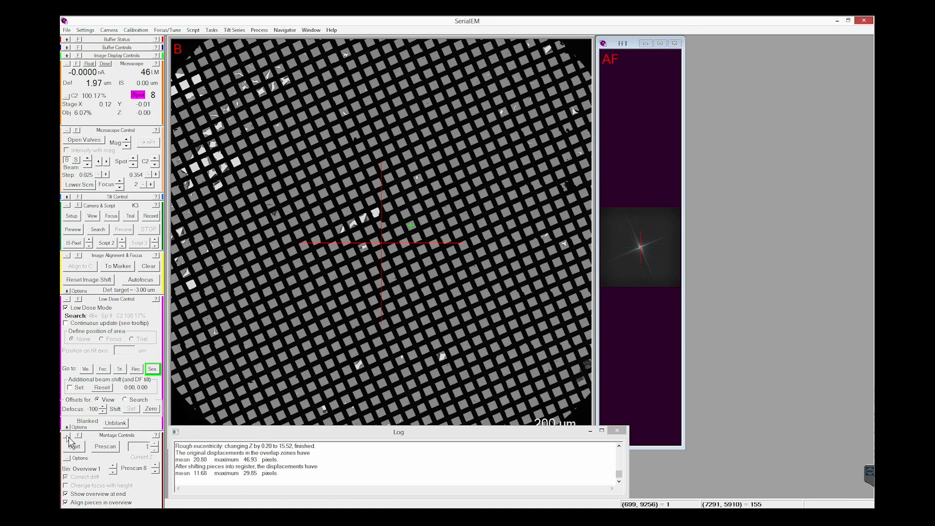
{"action": "left_click", "coordinate": [68, 436]}
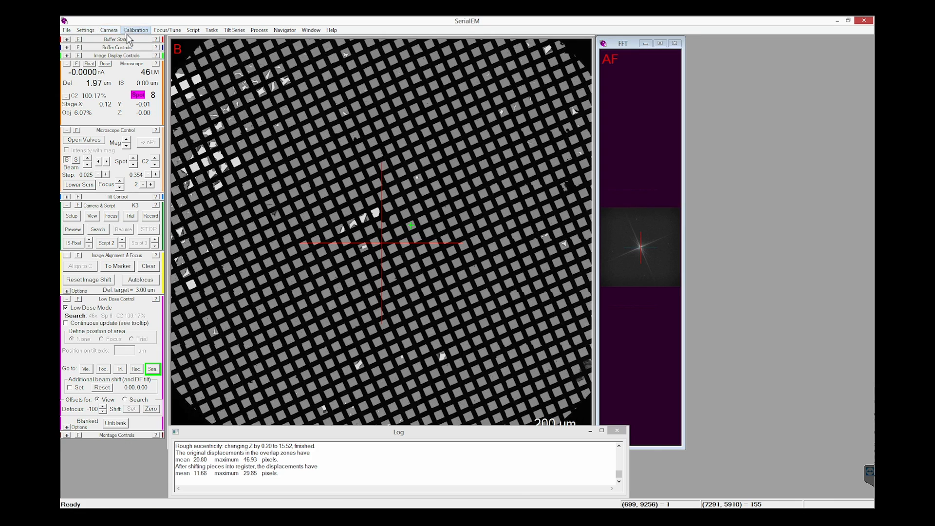
Step: Open the Navigator window for mapping and moving to grid positions
{"action": "left_click", "coordinate": [67, 30]}
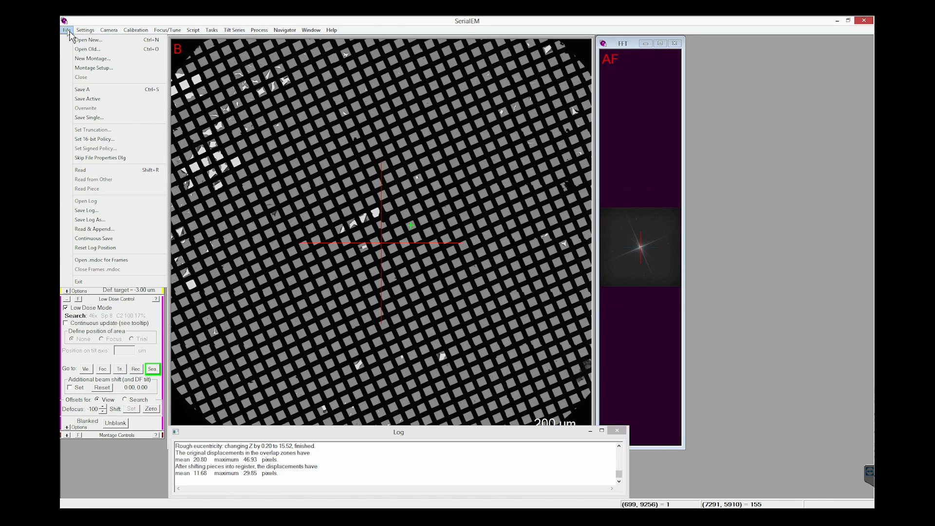
{"action": "mouse_move", "coordinate": [85, 30]}
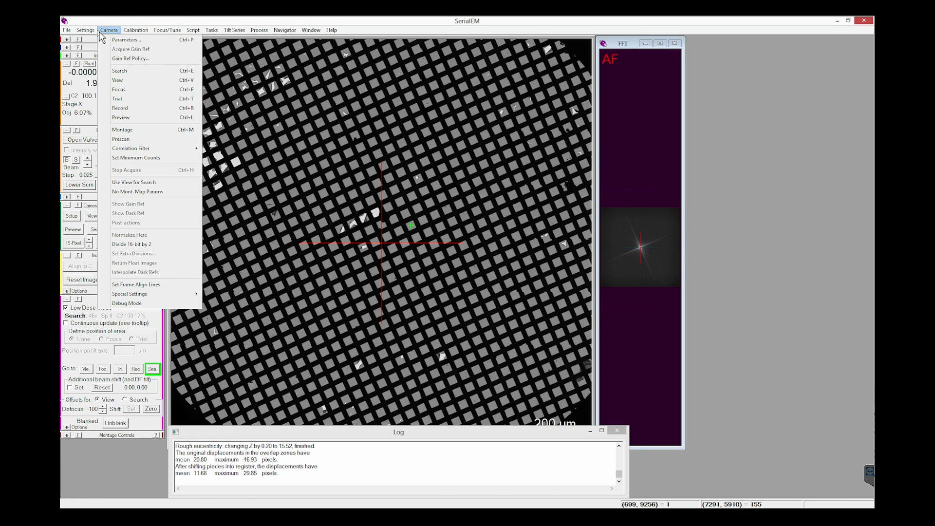
{"action": "mouse_move", "coordinate": [159, 35]}
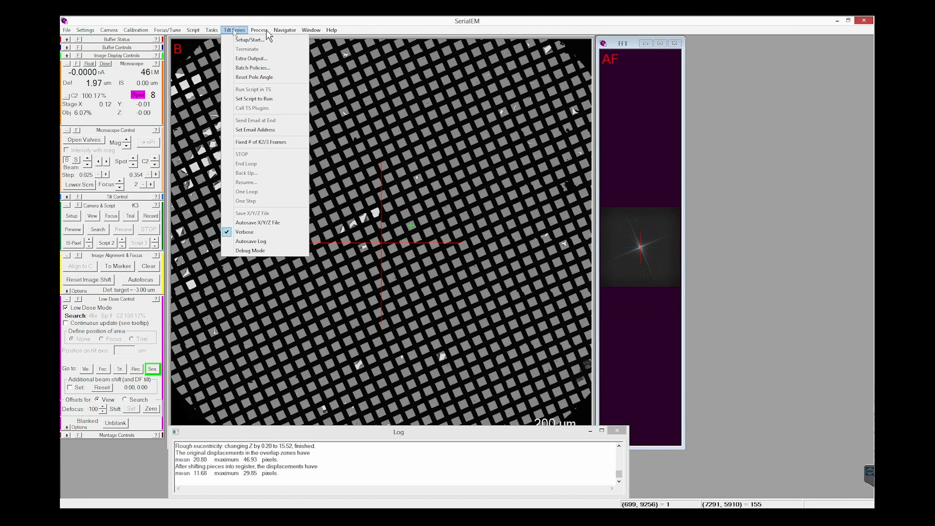
{"action": "mouse_move", "coordinate": [283, 33]}
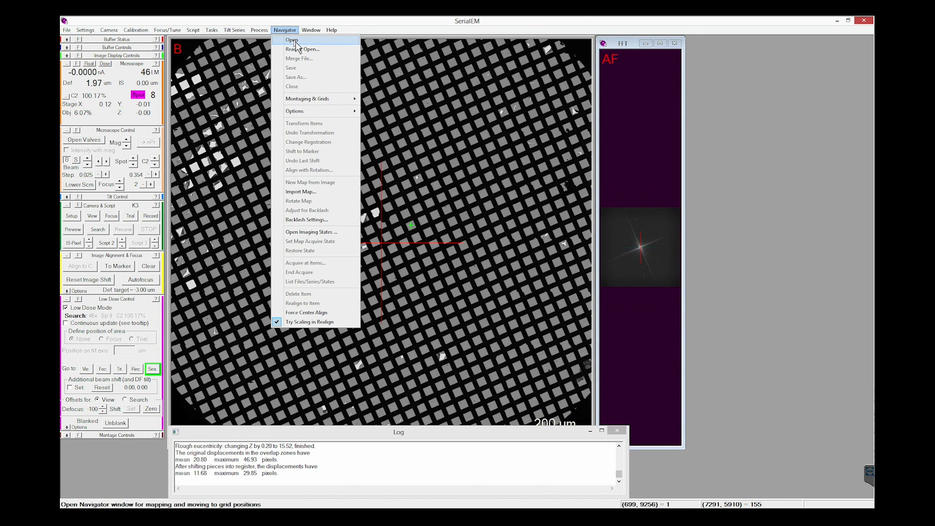
{"action": "left_click", "coordinate": [294, 41]}
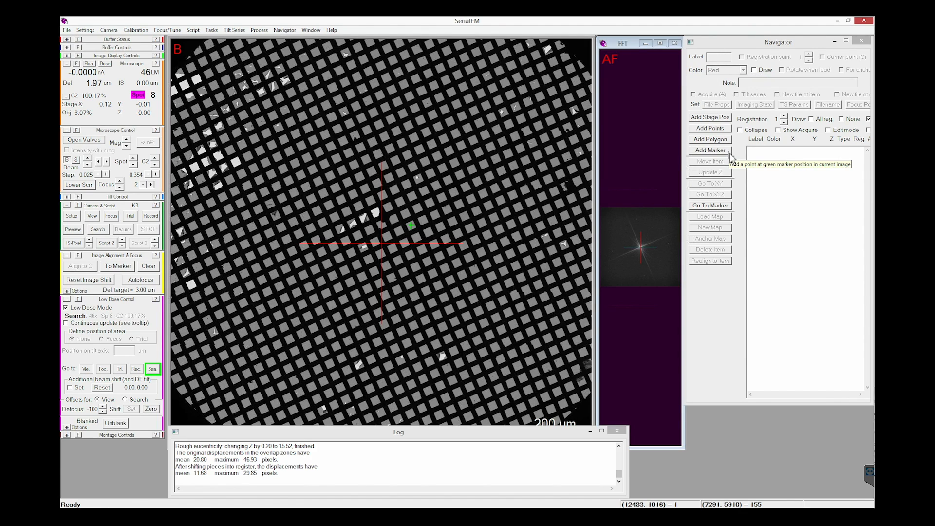
Step: Move the green marker across several grid squares of the montage overview, ending just above and right of the central crosshair
{"action": "left_click", "coordinate": [418, 147]}
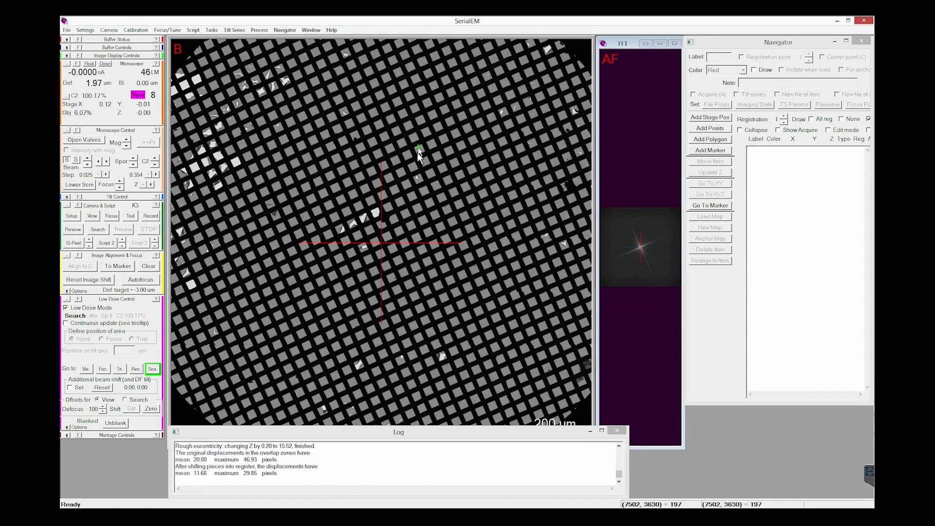
{"action": "left_click", "coordinate": [385, 243]}
{"action": "left_click", "coordinate": [430, 202]}
{"action": "left_click", "coordinate": [412, 227]}
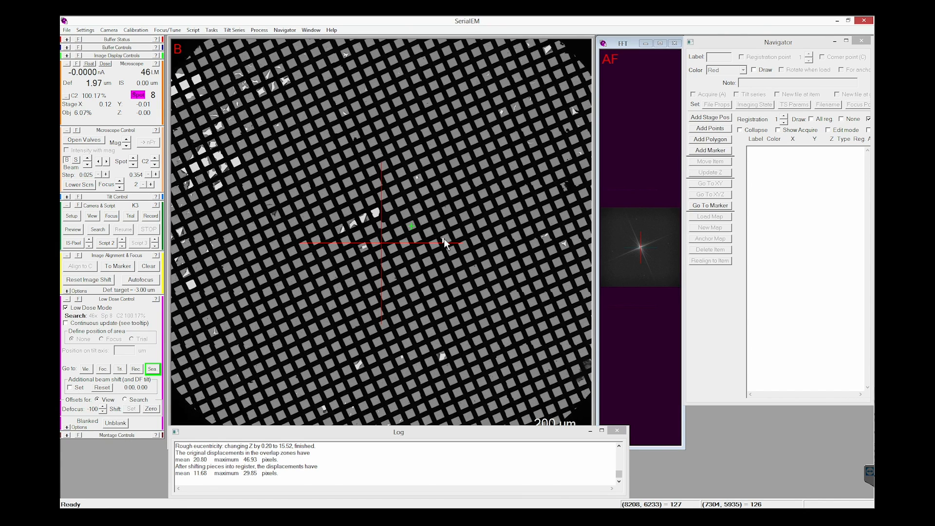
Step: Open the column valves and acquire Search images of the grid
{"action": "left_click", "coordinate": [99, 230]}
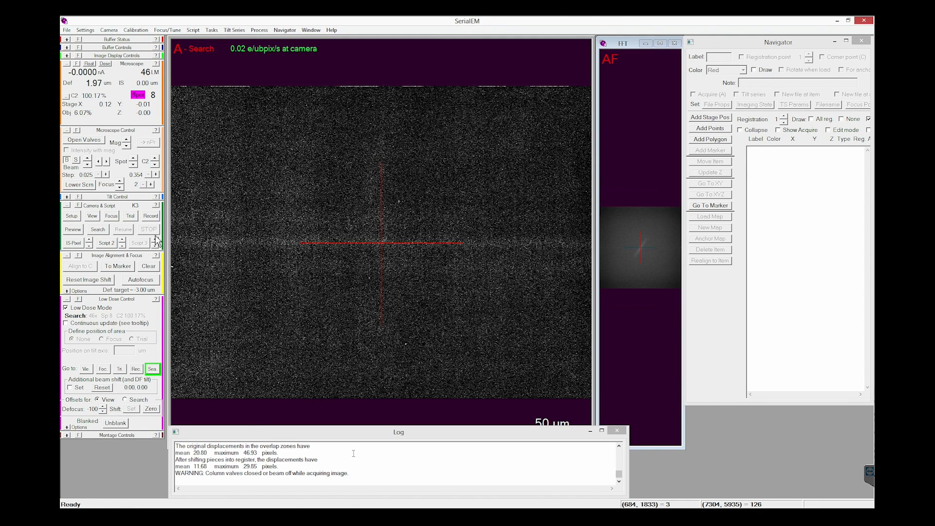
{"action": "left_click", "coordinate": [81, 142]}
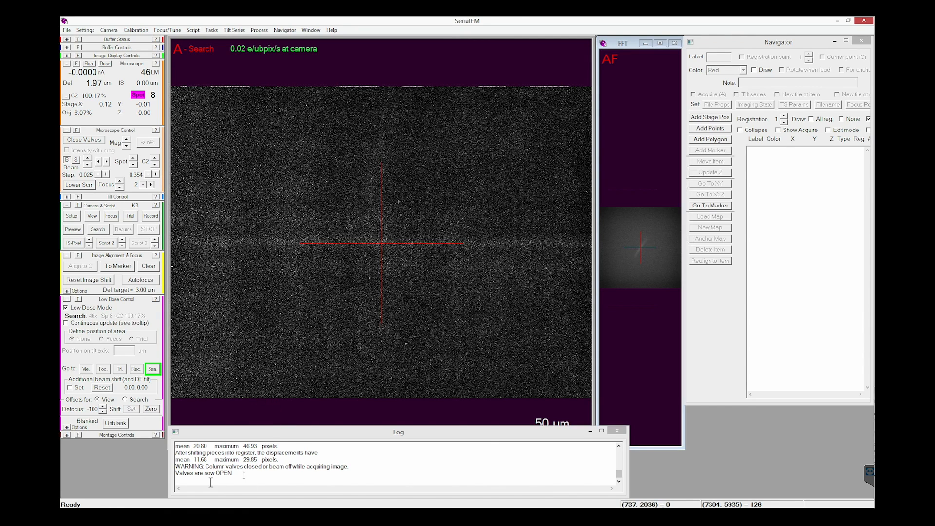
{"action": "left_click", "coordinate": [97, 230]}
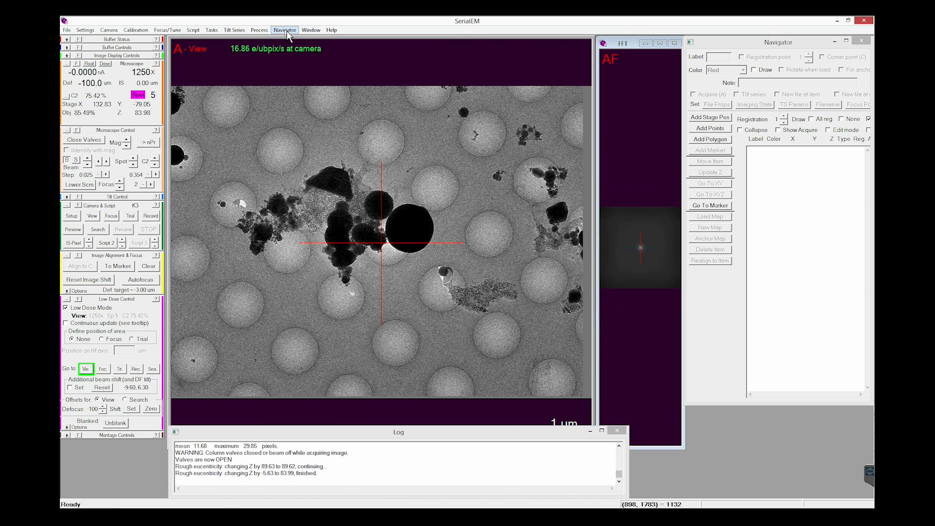
Step: Set up a full montage with continuous mode enabled, and accept an MRC stack of unsigned integers as its file format
{"action": "left_click", "coordinate": [285, 30]}
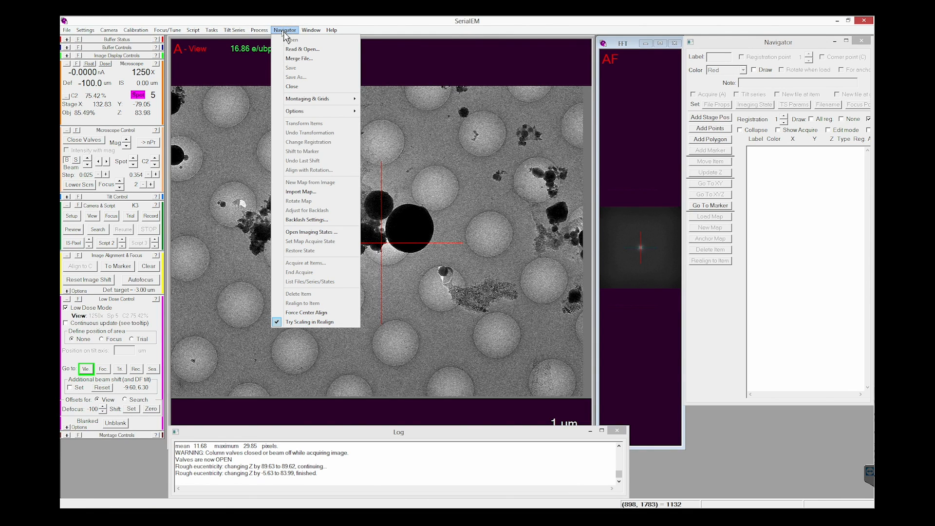
{"action": "mouse_move", "coordinate": [314, 102]}
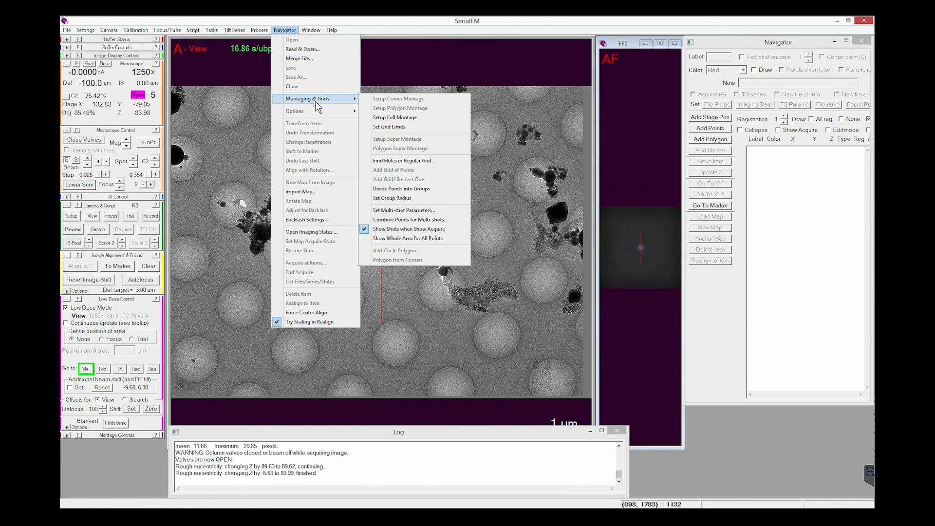
{"action": "left_click", "coordinate": [446, 118]}
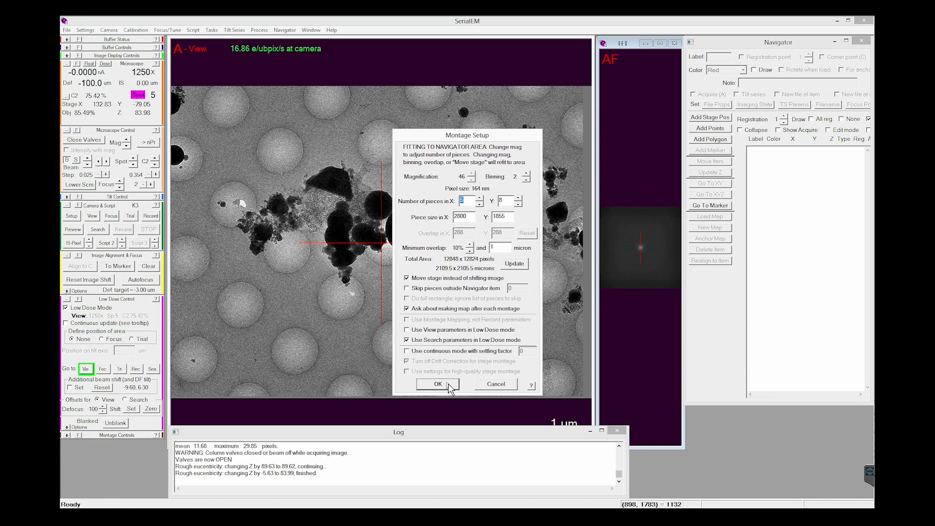
{"action": "left_click", "coordinate": [413, 351]}
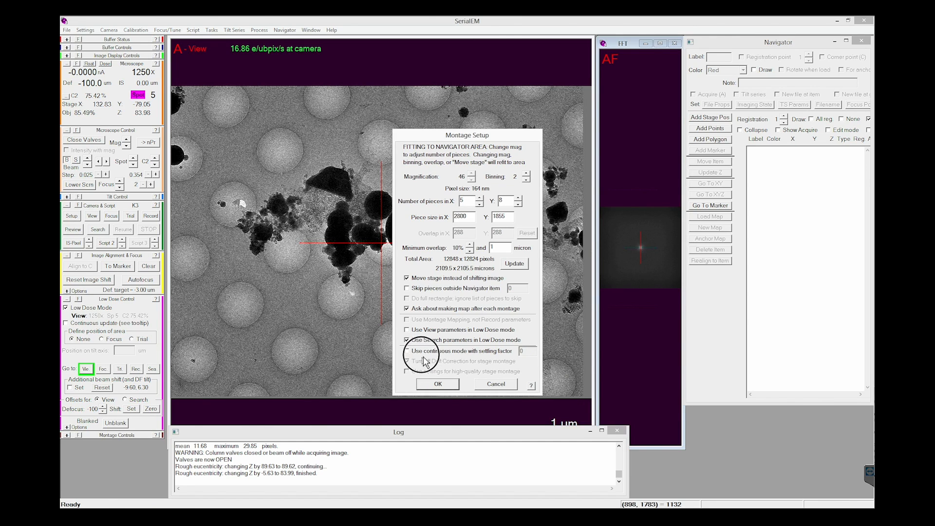
{"action": "left_click", "coordinate": [447, 385]}
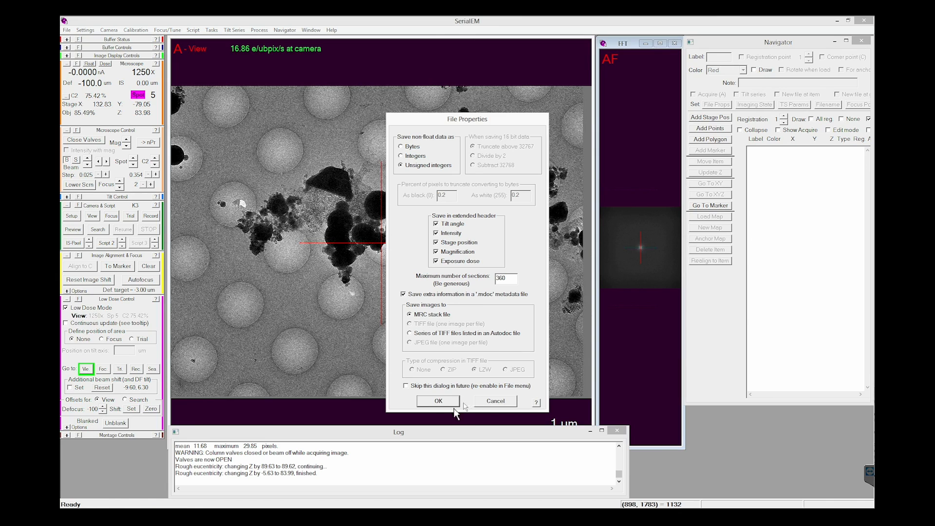
{"action": "left_click", "coordinate": [438, 401]}
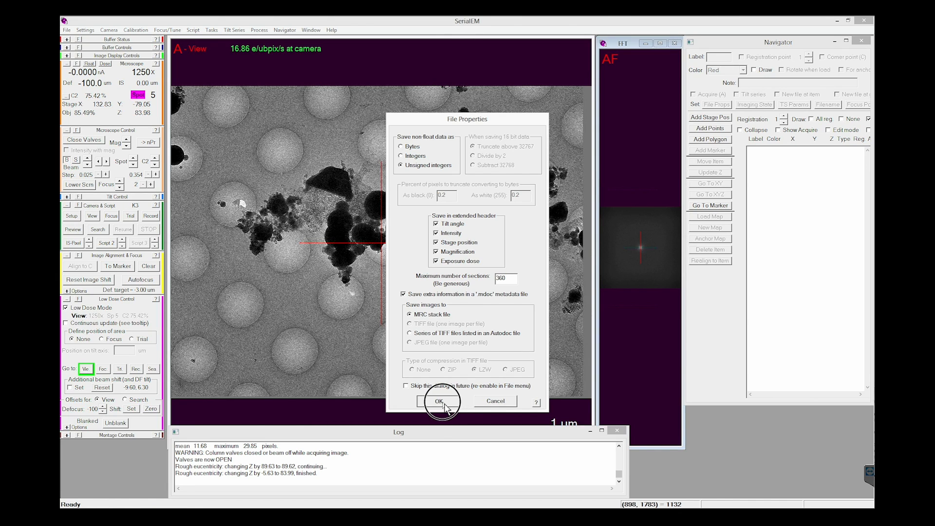
Step: Browse the storage drive through rawdata and pncc to the screening folder inside 20201214-ApoFe-Testing as the montage's save location
{"action": "left_click", "coordinate": [427, 214]}
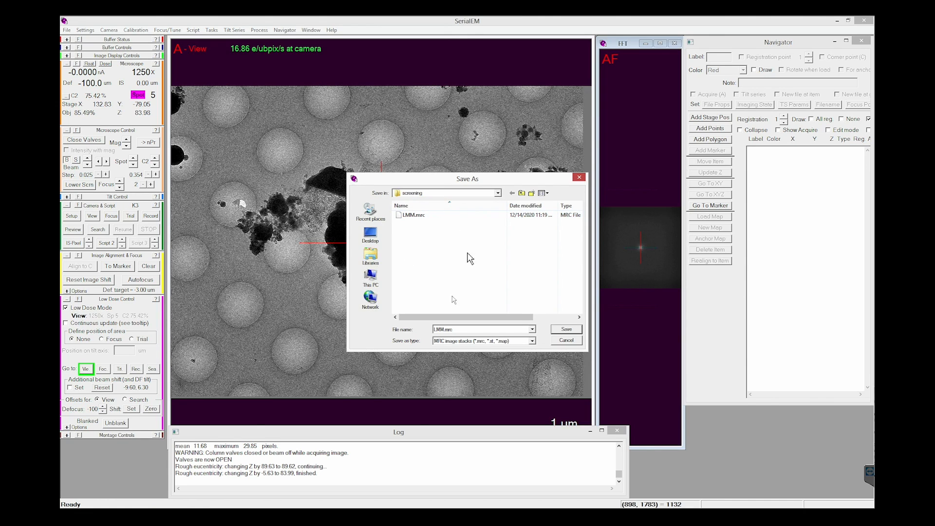
{"action": "left_click", "coordinate": [497, 194]}
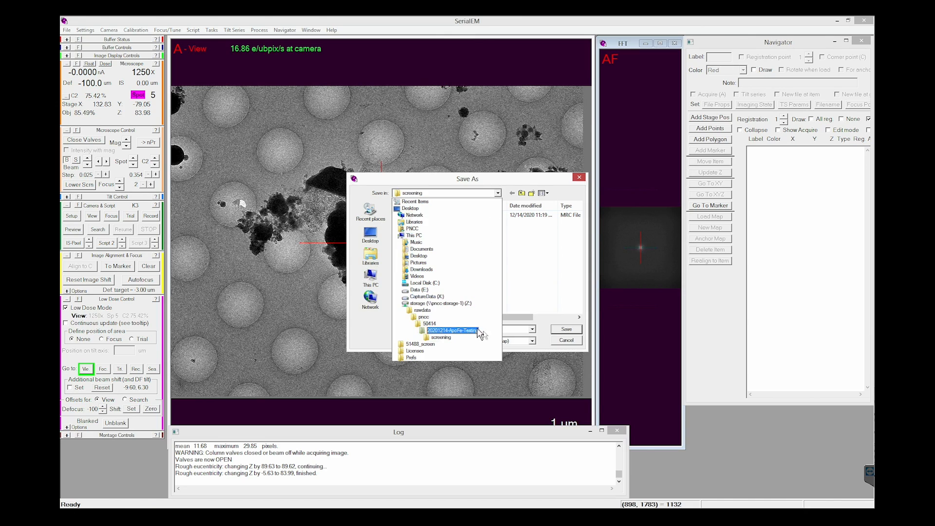
{"action": "left_click", "coordinate": [459, 304]}
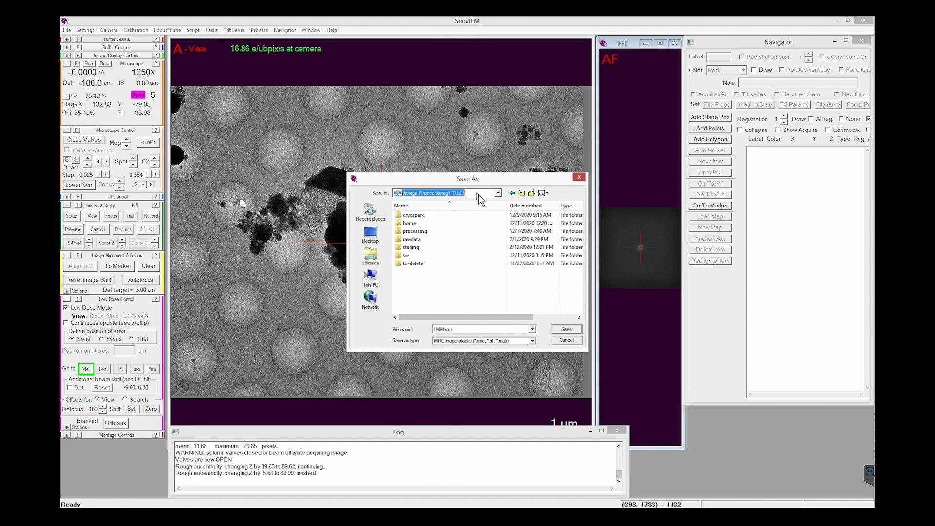
{"action": "left_click", "coordinate": [426, 240]}
{"action": "double_click", "coordinate": [427, 240]}
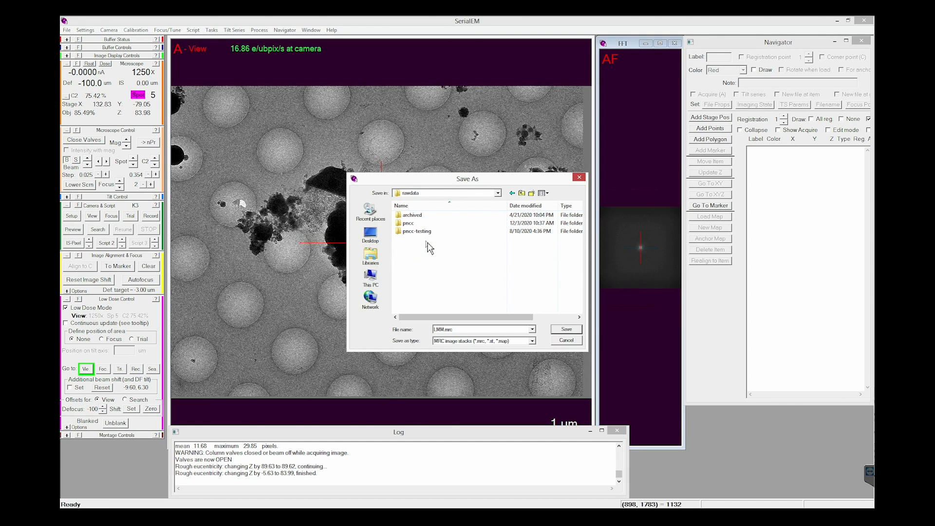
{"action": "double_click", "coordinate": [408, 225]}
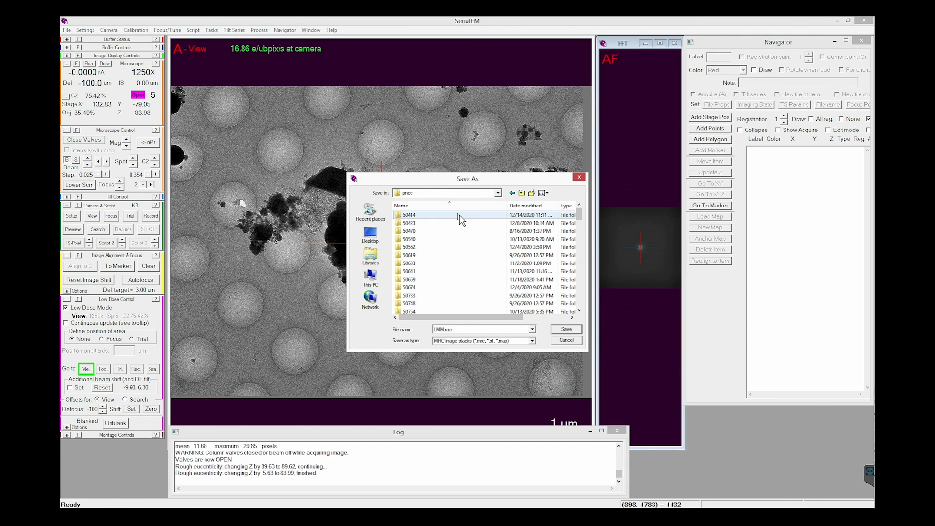
{"action": "double_click", "coordinate": [427, 215]}
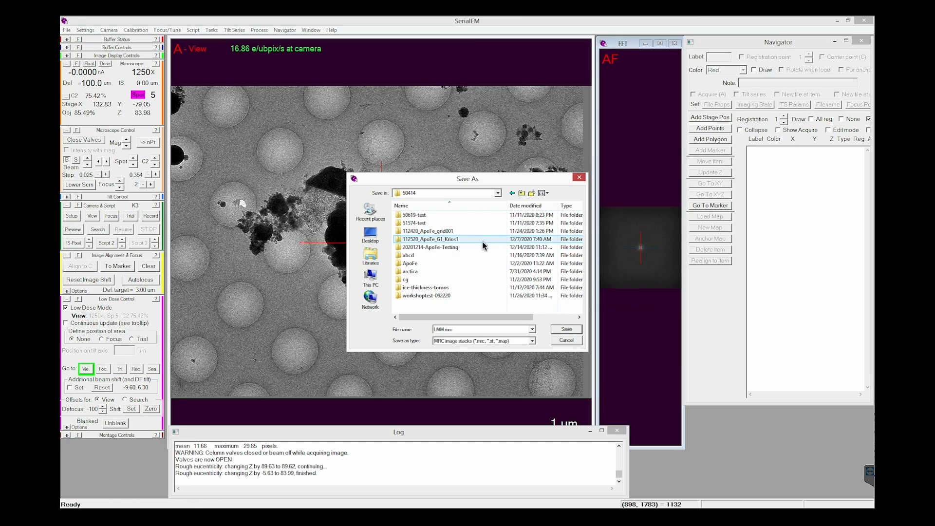
{"action": "left_click", "coordinate": [417, 248]}
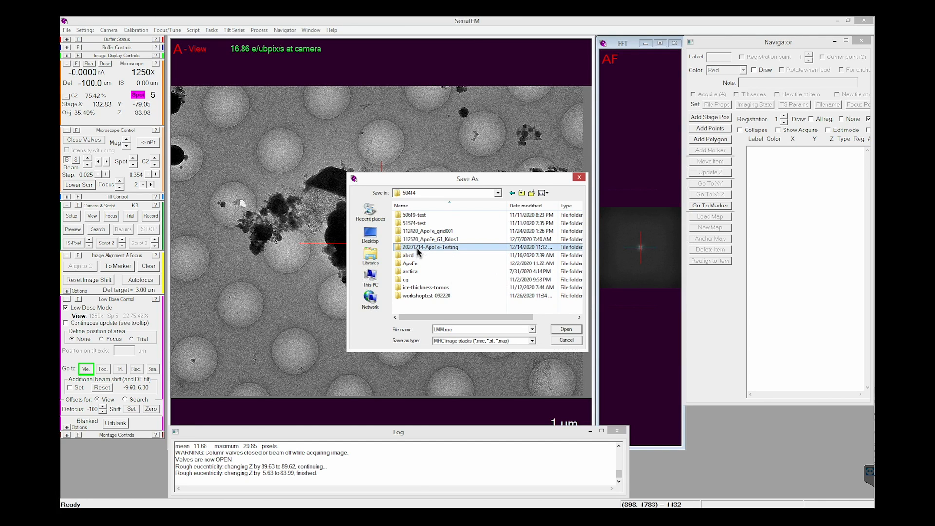
{"action": "double_click", "coordinate": [418, 250]}
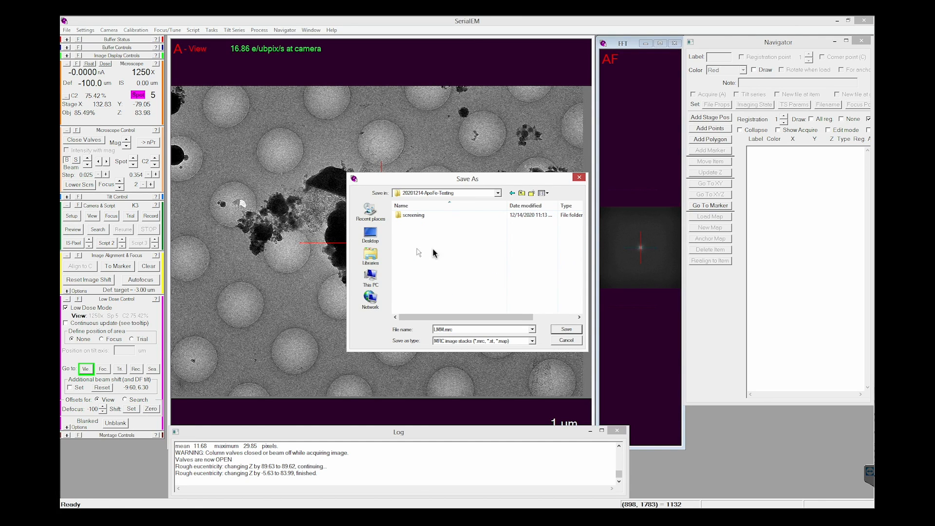
{"action": "double_click", "coordinate": [414, 218]}
Step: Name the montage file LMM-2.mrc and save it in the screening folder
{"action": "left_click", "coordinate": [444, 331]}
{"action": "left_click", "coordinate": [444, 331]}
{"action": "type", "text": "-2"}
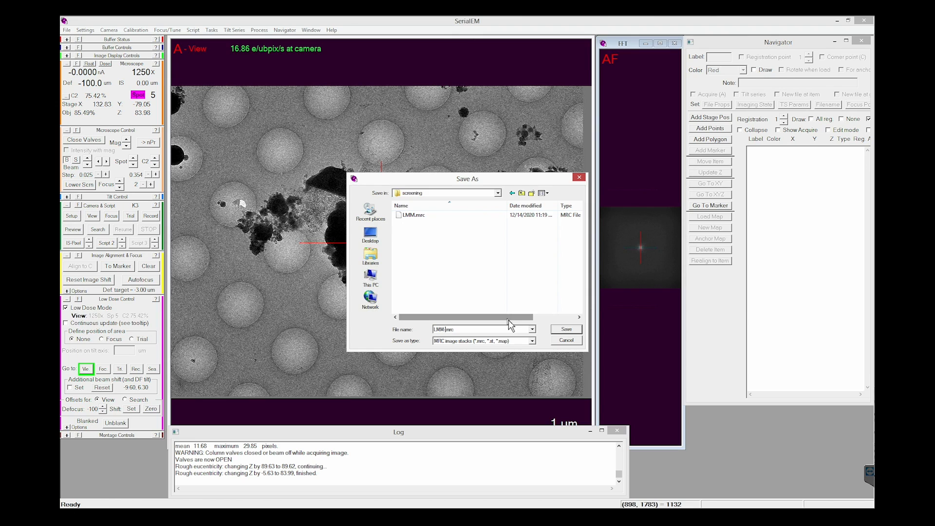
{"action": "left_click", "coordinate": [566, 330]}
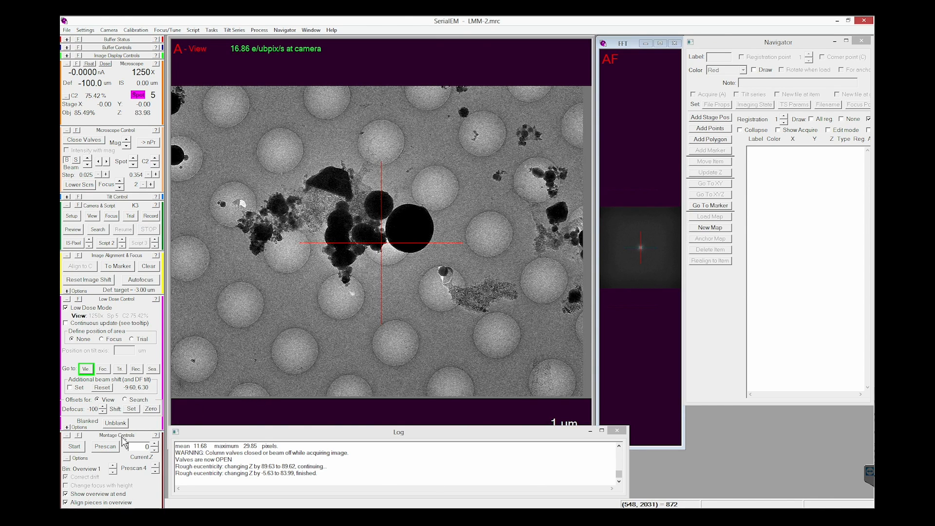
Step: Acquire the full-grid montage and agree to make a new Navigator map from it
{"action": "left_click", "coordinate": [73, 449]}
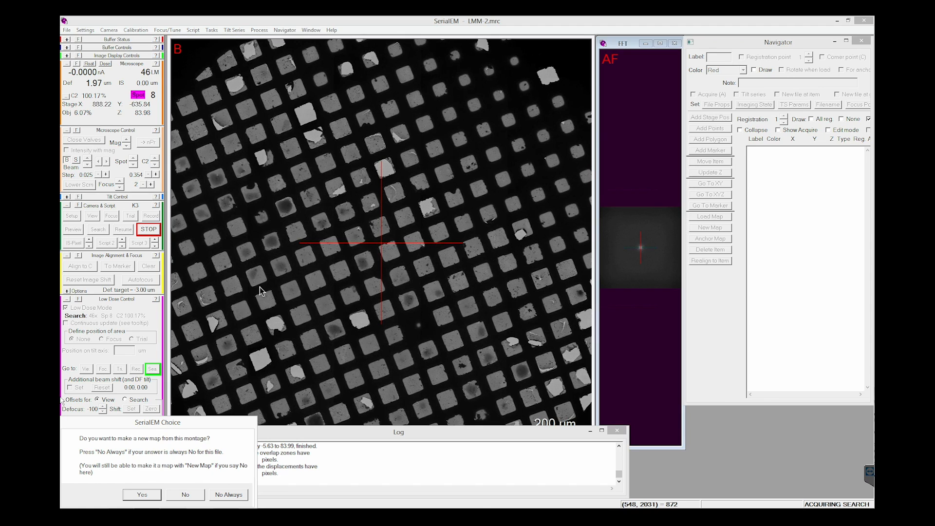
{"action": "left_click_drag", "start_coordinate": [182, 427], "coordinate": [334, 425]}
{"action": "left_click_drag", "start_coordinate": [231, 423], "coordinate": [482, 224]}
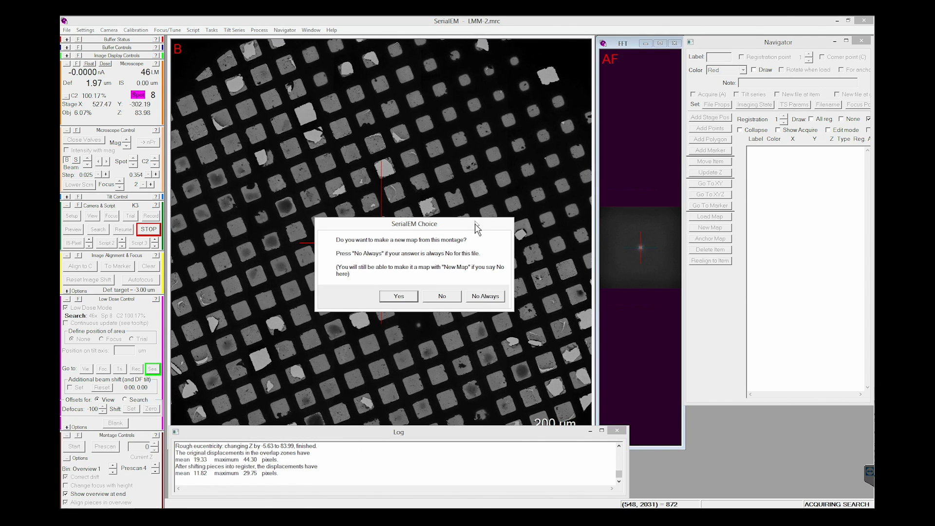
{"action": "left_click", "coordinate": [401, 295]}
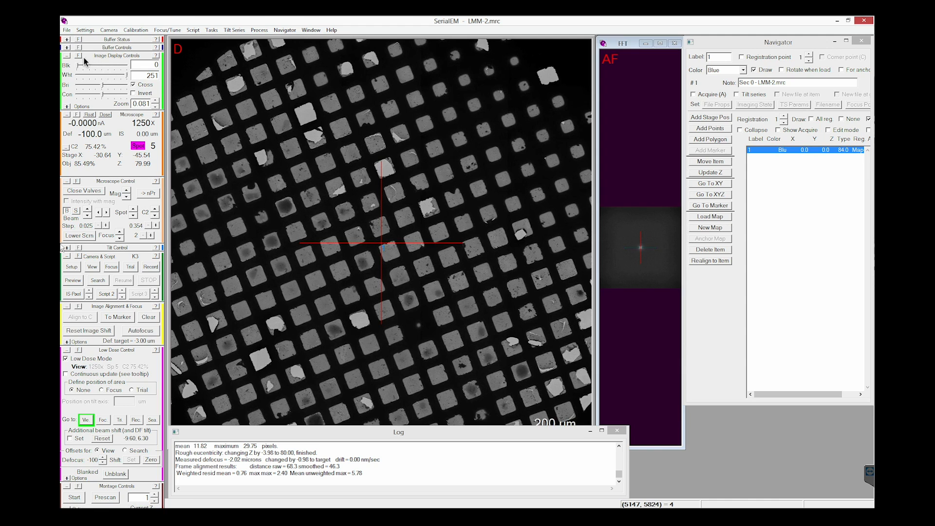
Step: Examine the low-magnification map up close, placing the marker on various candidate grid squares around the crosshair
{"action": "left_click", "coordinate": [155, 101]}
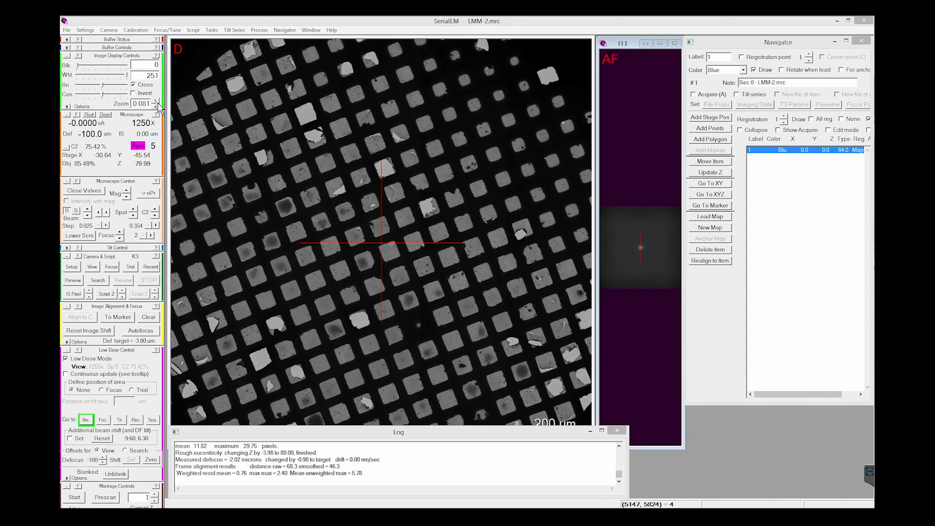
{"action": "left_click", "coordinate": [156, 101]}
{"action": "left_click", "coordinate": [157, 102]}
{"action": "left_click_drag", "start_coordinate": [308, 323], "coordinate": [463, 228]}
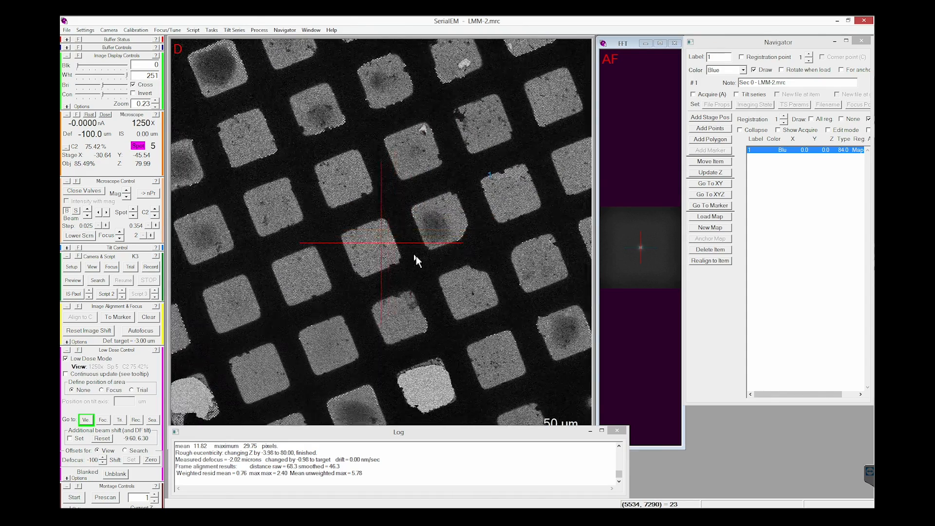
{"action": "left_click_drag", "start_coordinate": [308, 292], "coordinate": [345, 267]}
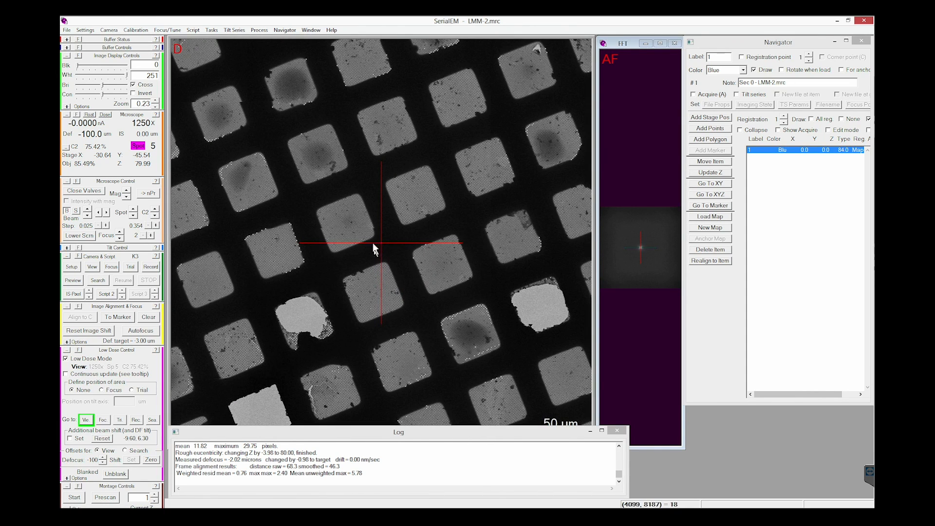
{"action": "left_click", "coordinate": [370, 292]}
{"action": "left_click", "coordinate": [440, 266]}
{"action": "left_click", "coordinate": [416, 205]}
{"action": "left_click", "coordinate": [356, 220]}
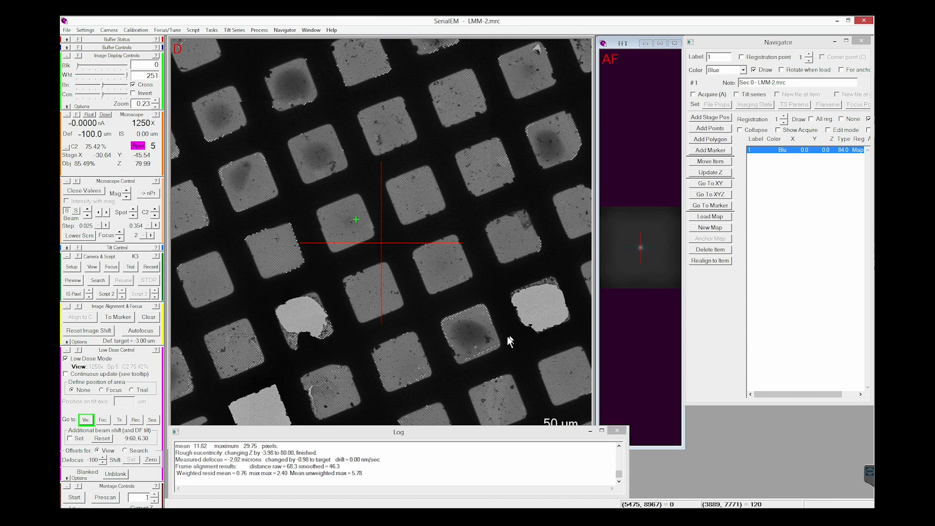
{"action": "left_click", "coordinate": [554, 145]}
{"action": "left_click", "coordinate": [323, 161]}
{"action": "left_click", "coordinate": [229, 338]}
{"action": "left_click", "coordinate": [445, 250]}
Step: Place the marker on the intact grid square just below the central crosshair and add it as a Navigator point
{"action": "left_click", "coordinate": [372, 287]}
{"action": "left_click", "coordinate": [374, 292]}
{"action": "left_click", "coordinate": [715, 151]}
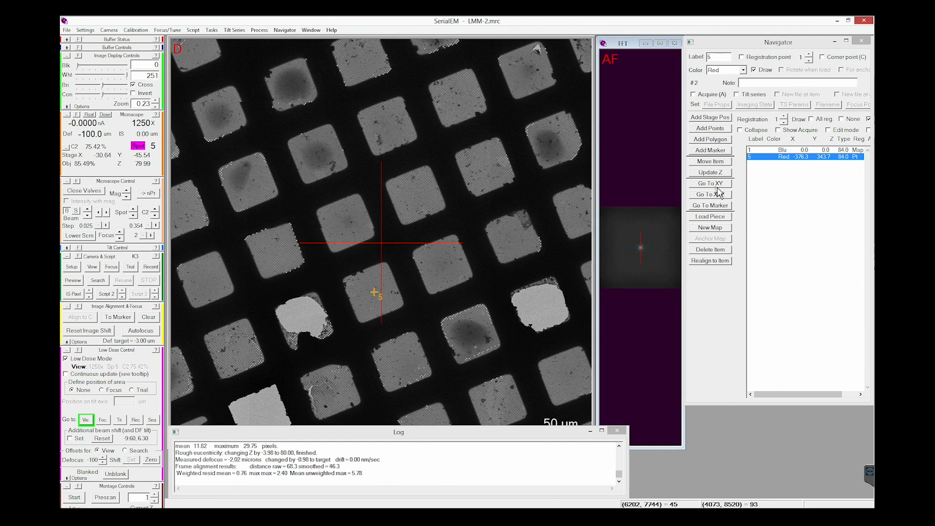
Step: Move the stage to the marked grid square and run the rough eucentricity routine there
{"action": "left_click", "coordinate": [717, 207]}
{"action": "left_click", "coordinate": [212, 30]}
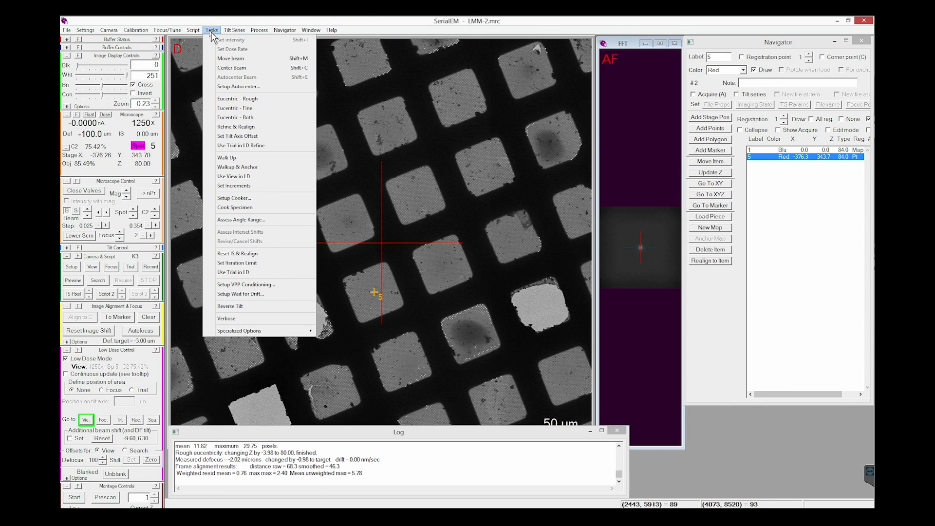
{"action": "left_click", "coordinate": [239, 99]}
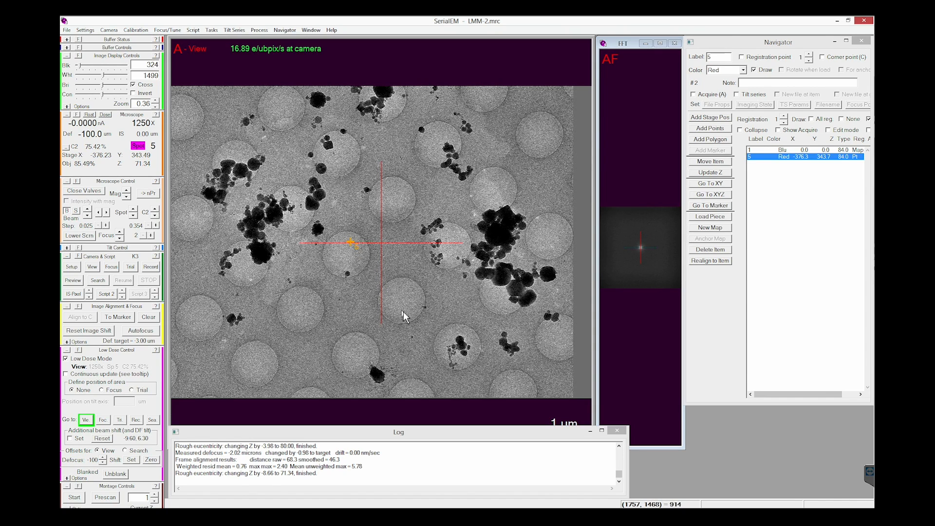
Step: Centre the foil hole nearest the Navigator point under the crosshair, acquiring new View images after the image shifts
{"action": "left_click", "coordinate": [349, 258]}
{"action": "left_click_drag", "start_coordinate": [349, 256], "coordinate": [382, 246]}
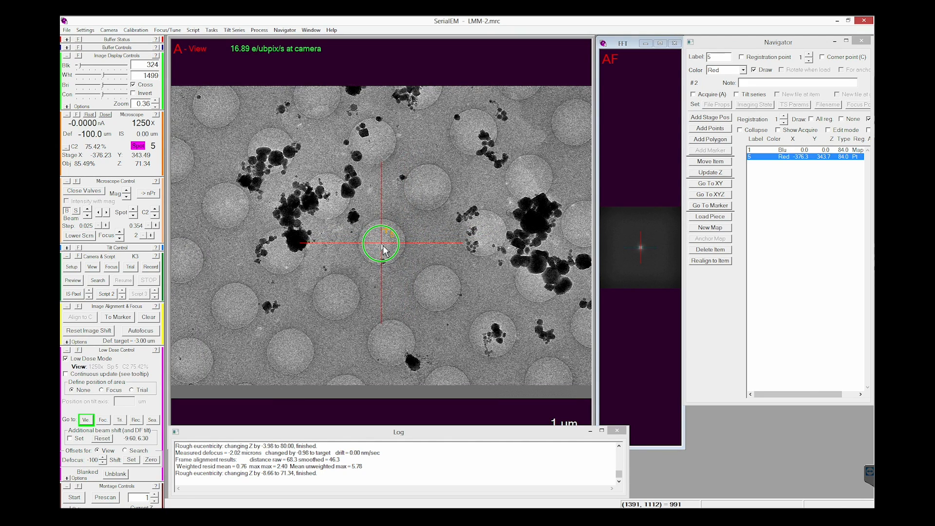
{"action": "left_click_drag", "start_coordinate": [382, 245], "coordinate": [383, 245]}
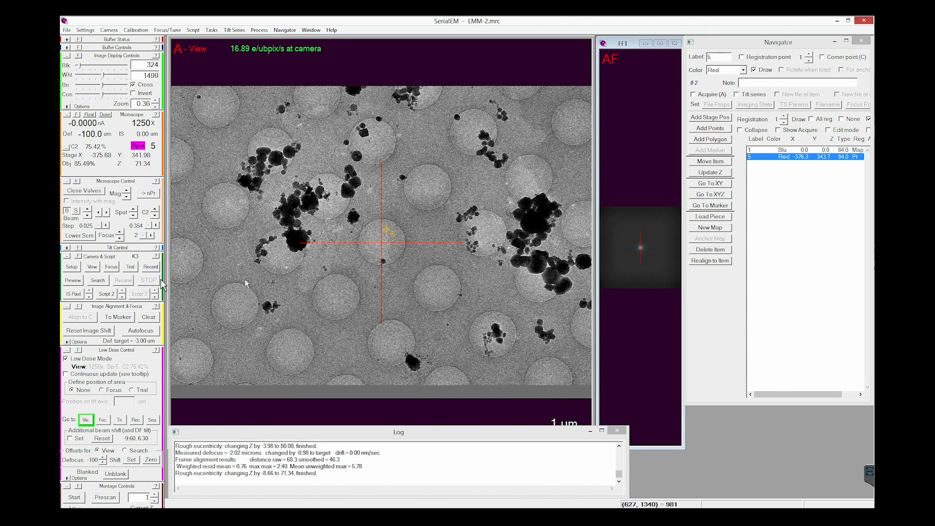
{"action": "left_click", "coordinate": [92, 267]}
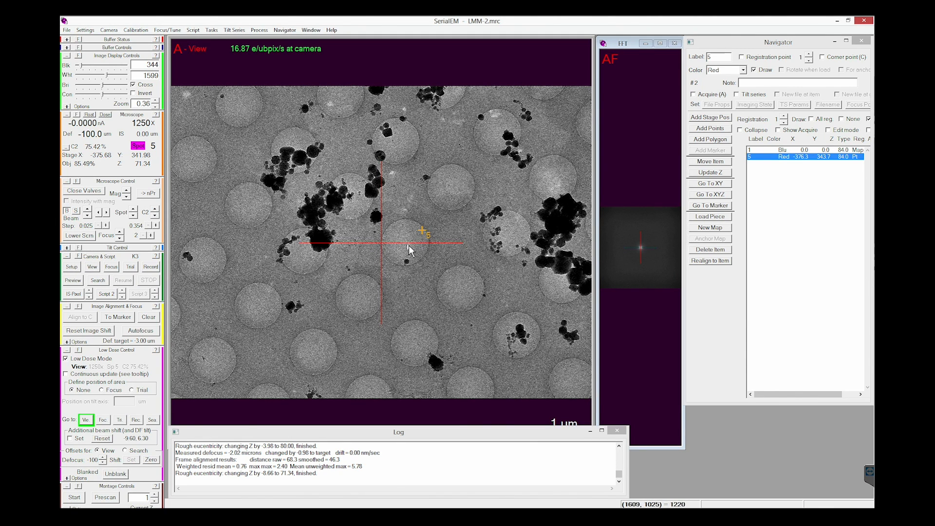
{"action": "left_click_drag", "start_coordinate": [408, 243], "coordinate": [385, 250]}
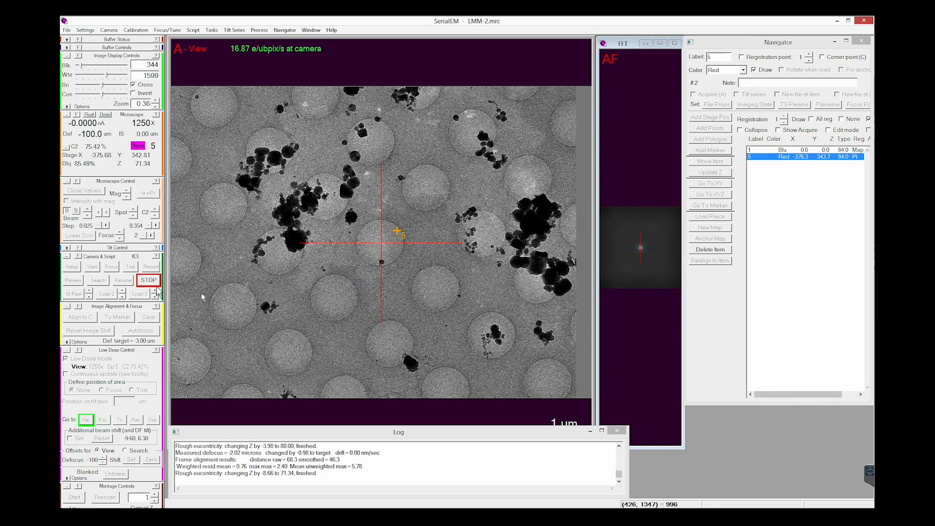
{"action": "left_click", "coordinate": [92, 268]}
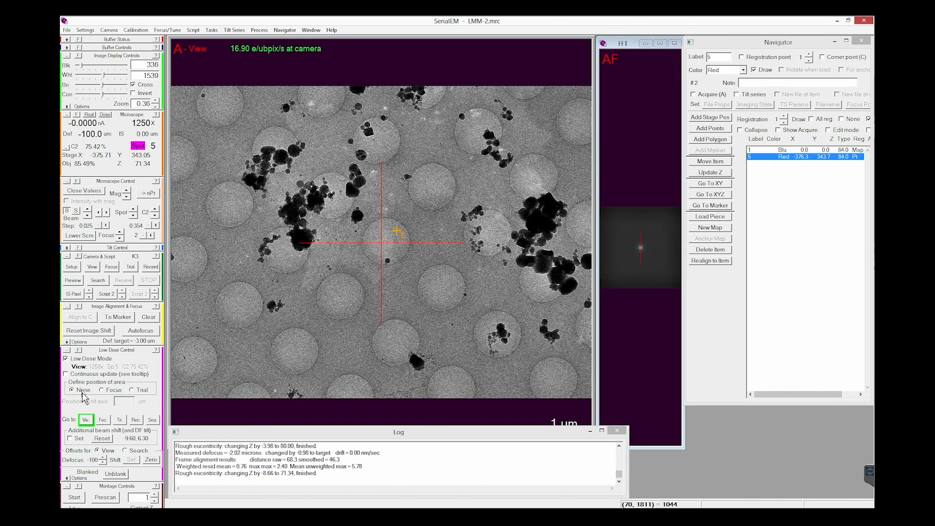
Step: Position the Focus area on the carbon below the central hole, about -2.50 um on the tilt axis, and draw a measuring line through it
{"action": "left_click", "coordinate": [108, 392]}
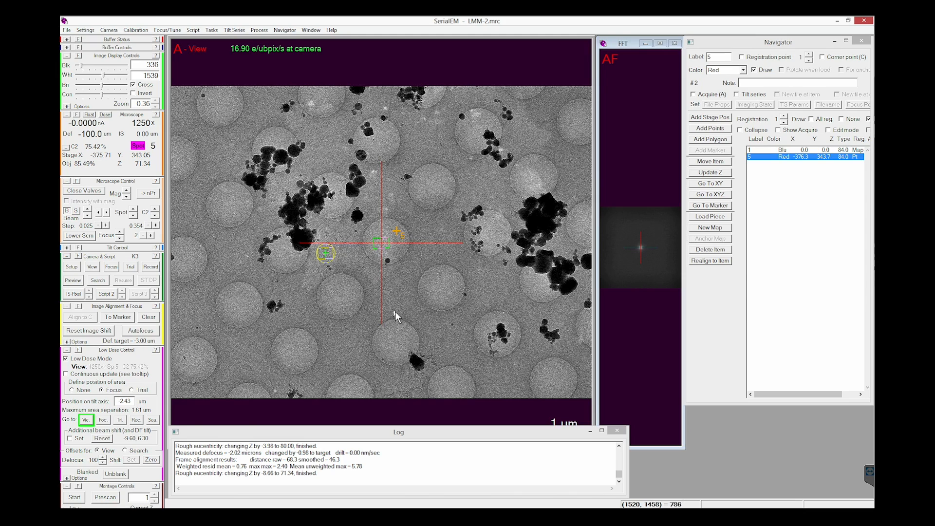
{"action": "left_click", "coordinate": [396, 297]}
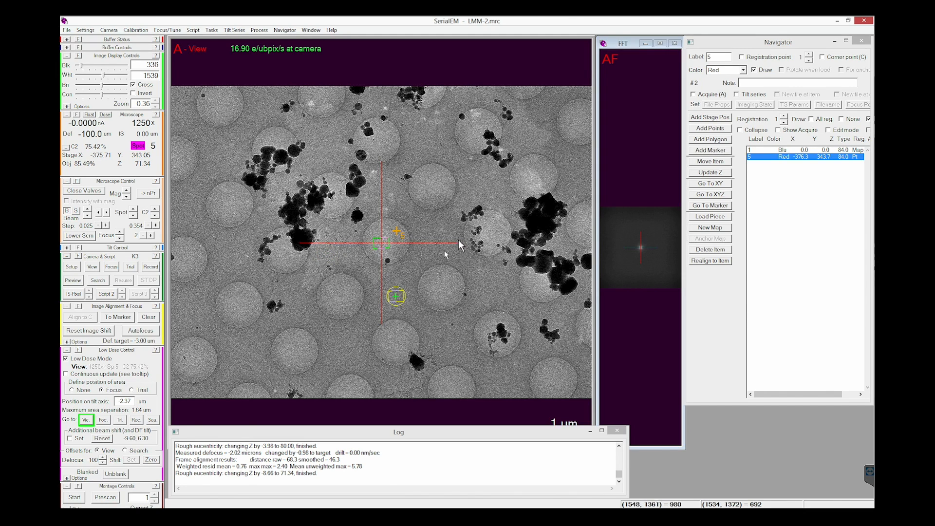
{"action": "left_click", "coordinate": [443, 236]}
{"action": "left_click", "coordinate": [390, 186]}
{"action": "left_click", "coordinate": [318, 149]}
{"action": "left_click", "coordinate": [273, 200]}
{"action": "left_click", "coordinate": [341, 243]}
{"action": "left_click", "coordinate": [299, 298]}
{"action": "left_click", "coordinate": [385, 296]}
{"action": "left_click", "coordinate": [389, 305]}
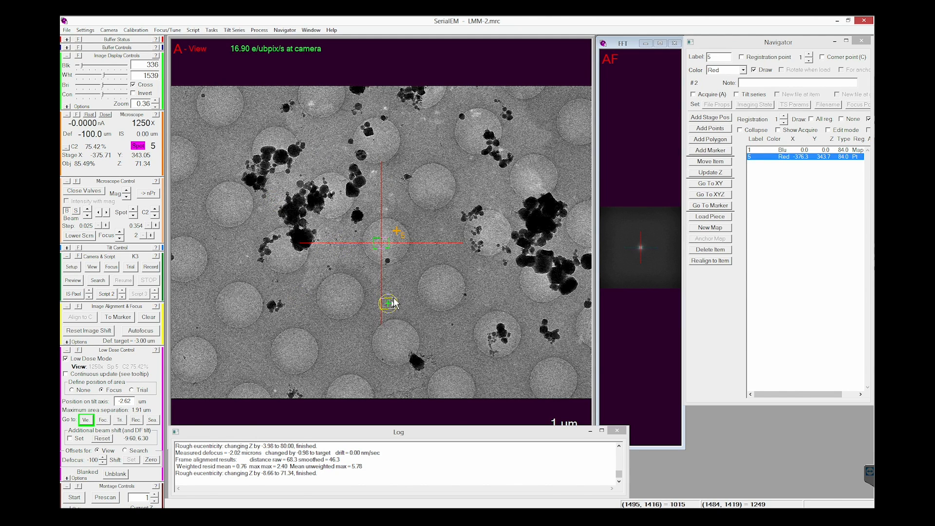
{"action": "left_click", "coordinate": [391, 295]}
{"action": "left_click", "coordinate": [393, 306]}
{"action": "left_click_drag", "start_coordinate": [391, 320], "coordinate": [389, 265]}
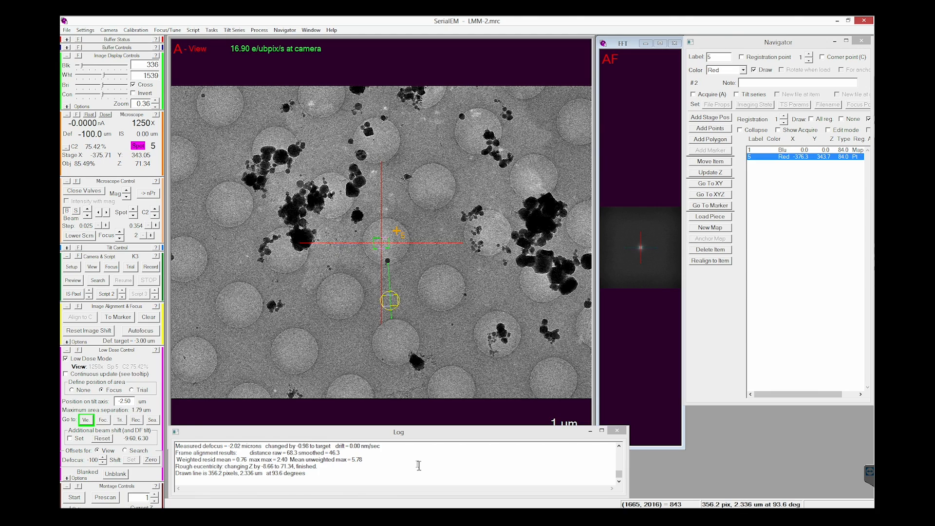
{"action": "left_click", "coordinate": [72, 390]}
Step: Autofocus at the -3.00 um defocus target and acquire a Record image of the centred hole
{"action": "left_click", "coordinate": [142, 332]}
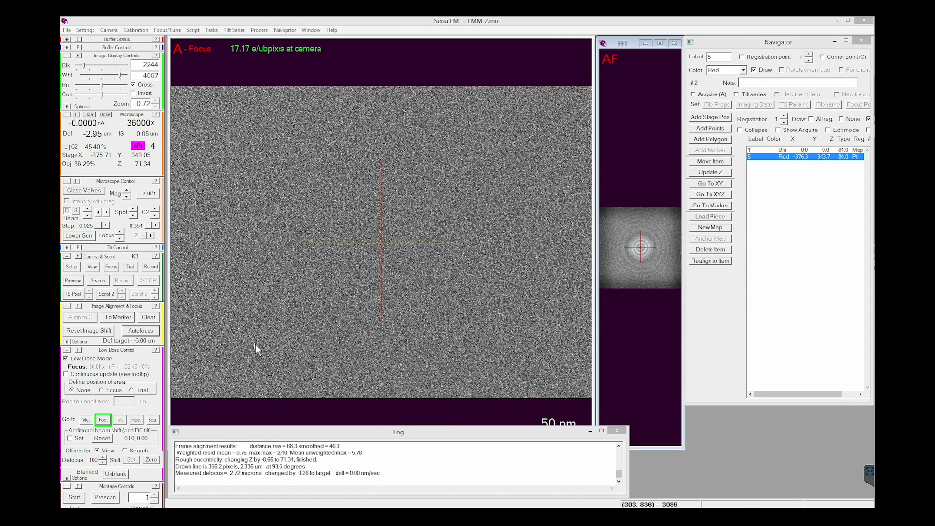
{"action": "left_click", "coordinate": [151, 268]}
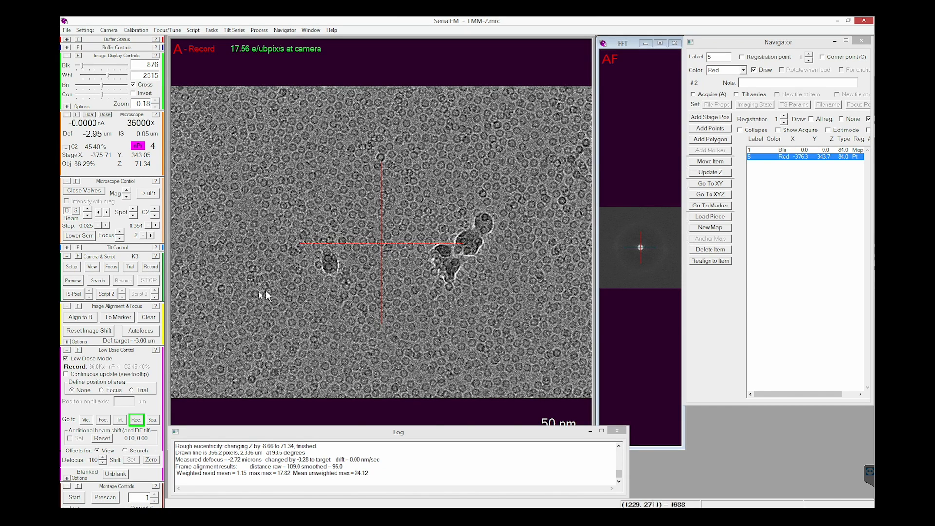
Step: Save a whole-image 1:1 TIFF snapshot of the Record image, with LZW compression, as GS5_thin_good.tif in the screening folder
{"action": "left_click", "coordinate": [312, 30]}
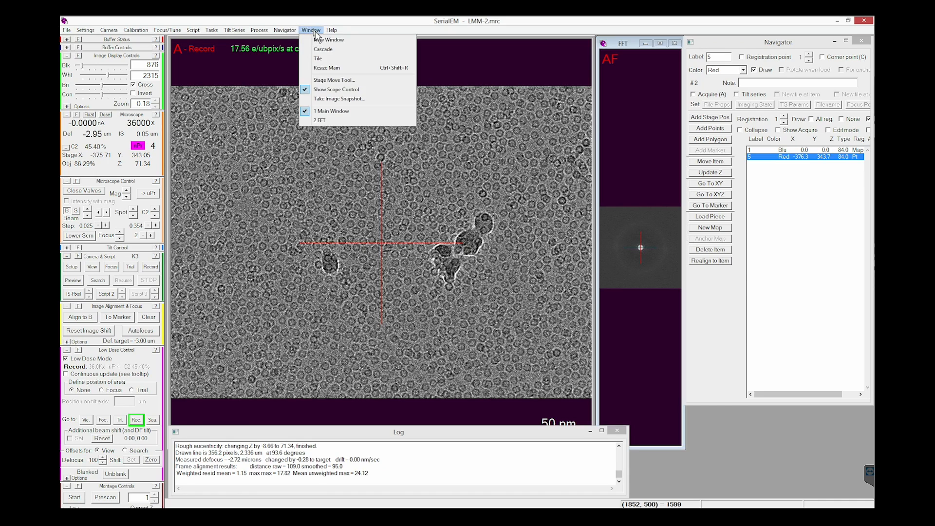
{"action": "left_click", "coordinate": [351, 103]}
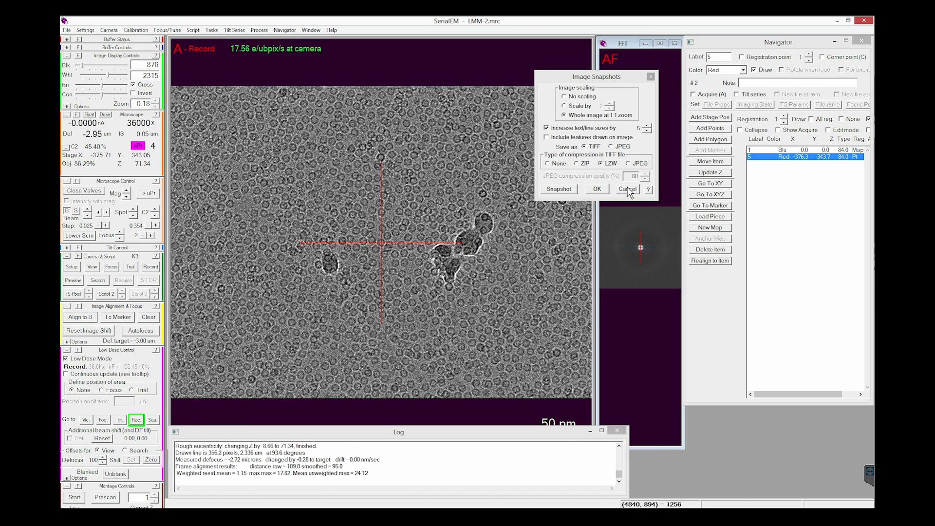
{"action": "left_click", "coordinate": [559, 190]}
{"action": "left_click", "coordinate": [496, 330]}
{"action": "left_click_drag", "start_coordinate": [479, 330], "coordinate": [414, 335]}
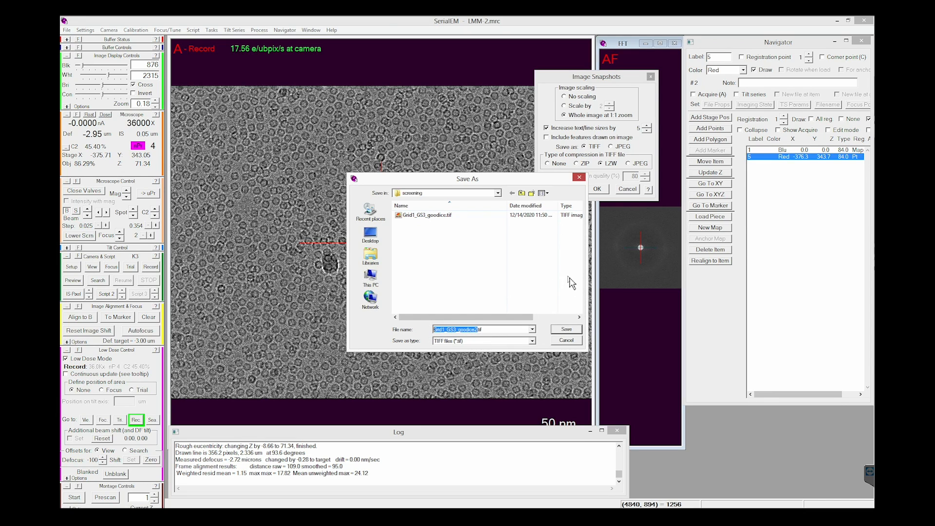
{"action": "key", "text": "BackSpace"}
{"action": "left_click", "coordinate": [565, 329]}
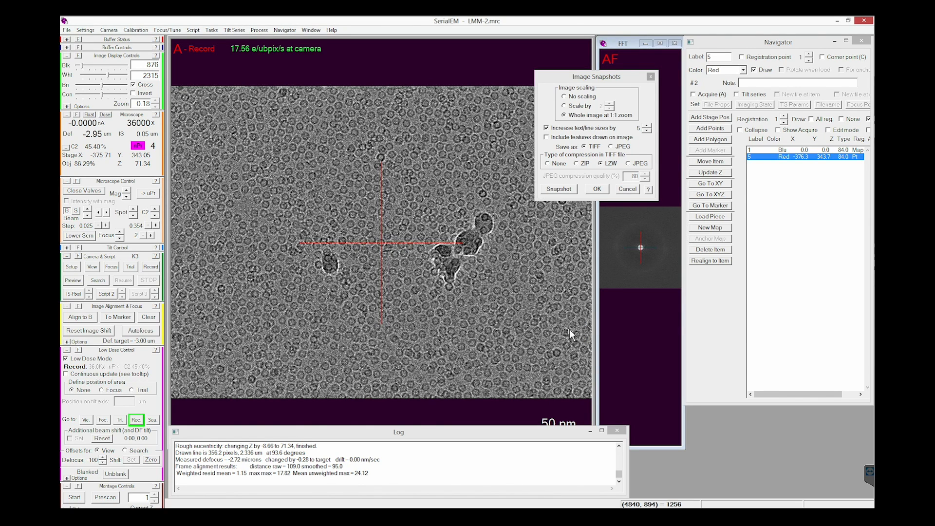
Step: Acquire a View image, bring the neighbouring clean foil hole under the crosshair, and acquire another View image to check it
{"action": "left_click", "coordinate": [93, 268]}
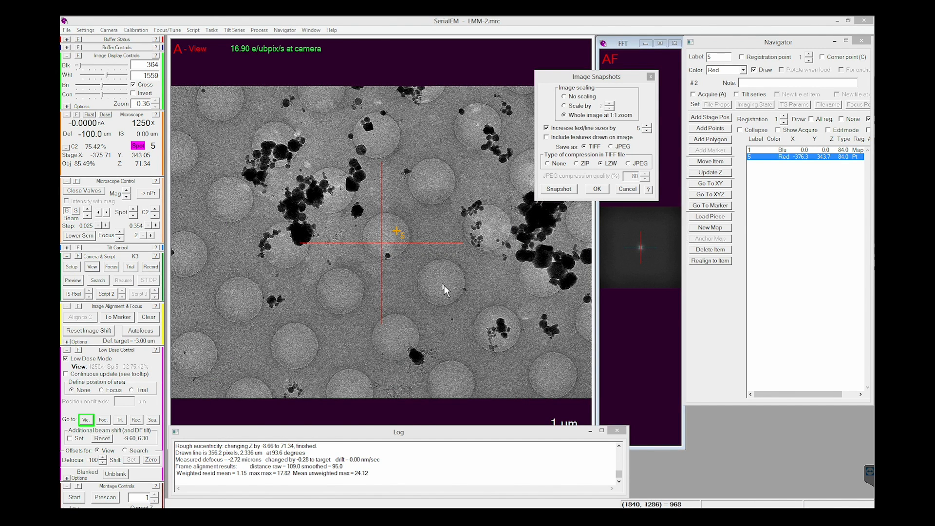
{"action": "left_click", "coordinate": [443, 285]}
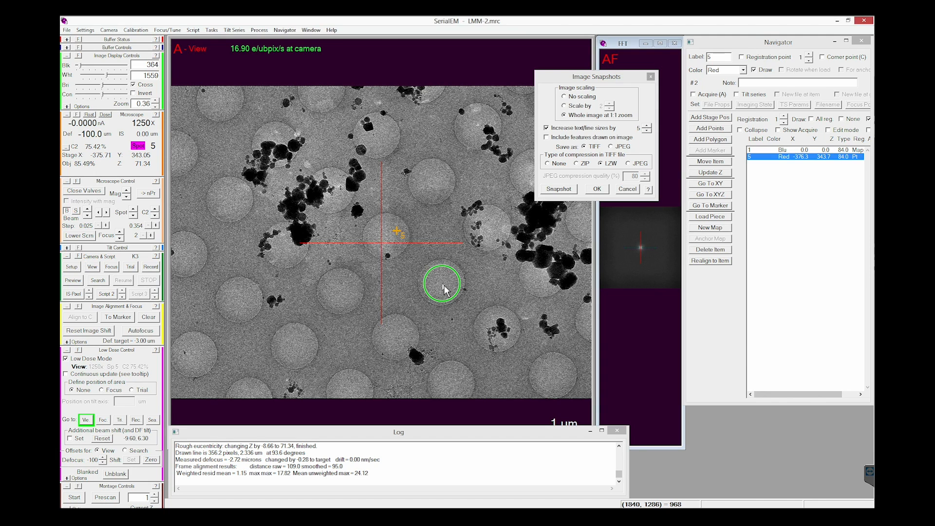
{"action": "left_click_drag", "start_coordinate": [444, 286], "coordinate": [382, 247]}
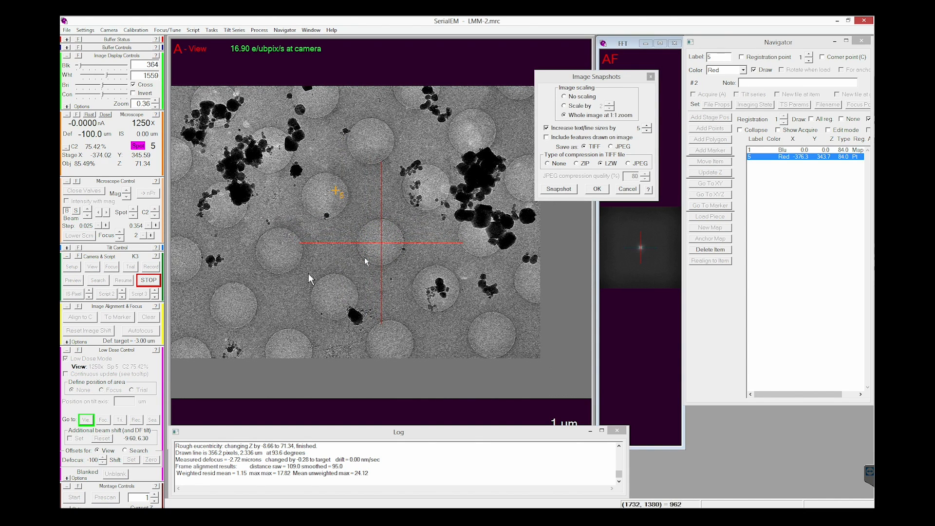
{"action": "left_click", "coordinate": [92, 266]}
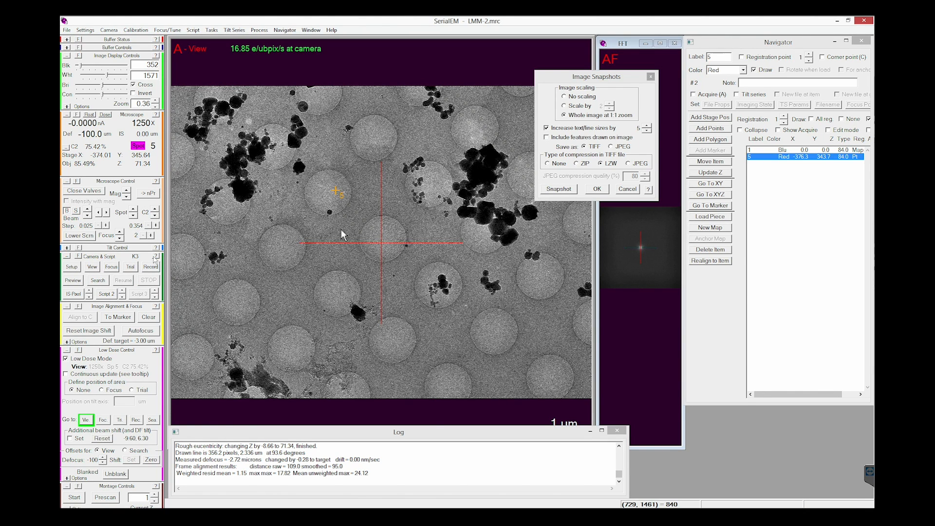
Step: Autofocus at the -3.00 um defocus target and record the second hole, moving the Image Snapshots dialog clear of the image
{"action": "left_click", "coordinate": [140, 331]}
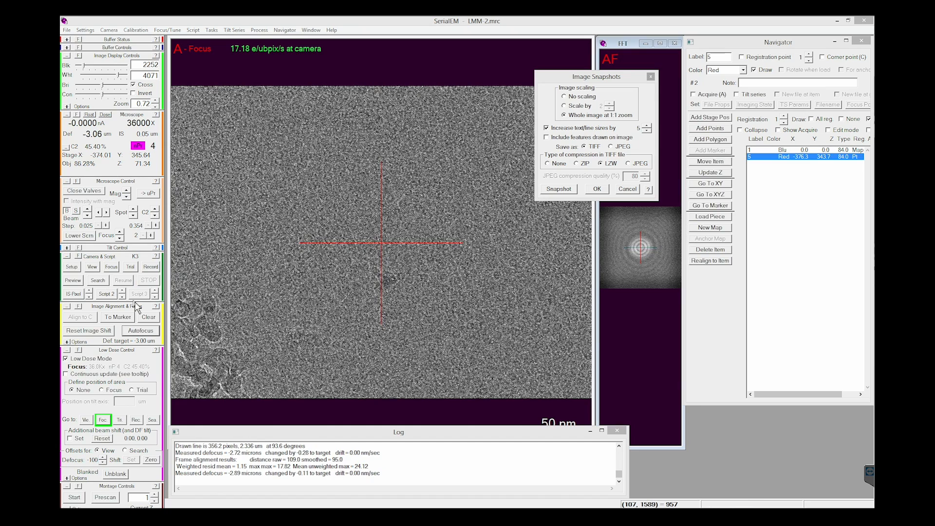
{"action": "left_click", "coordinate": [150, 266]}
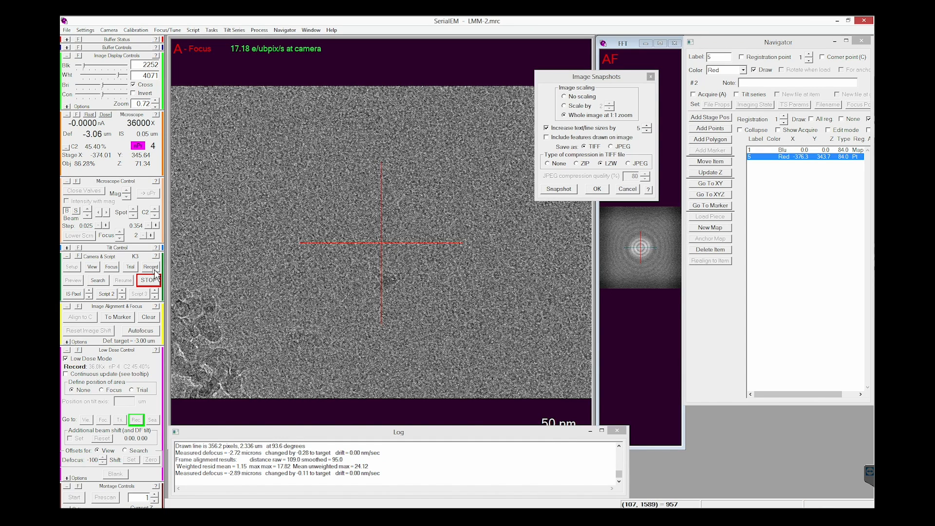
{"action": "left_click_drag", "start_coordinate": [609, 78], "coordinate": [788, 378]}
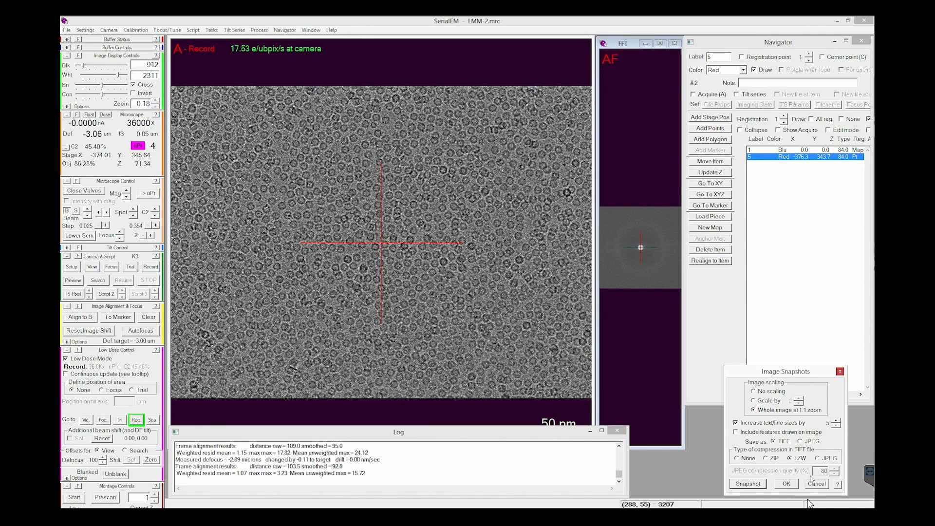
Step: Save a snapshot of the second hole's Record image as GS5_thin2_good.tif in the screening folder
{"action": "left_click", "coordinate": [745, 487]}
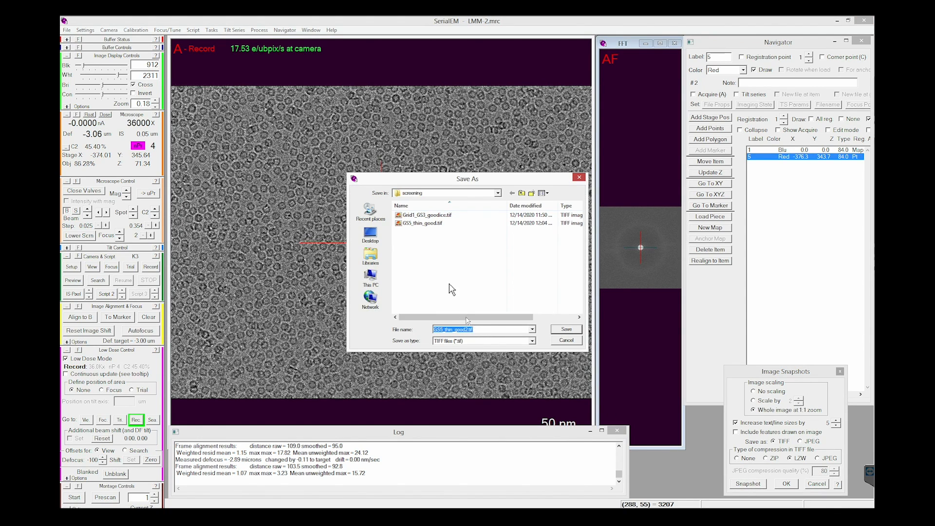
{"action": "left_click", "coordinate": [423, 224]}
{"action": "left_click", "coordinate": [454, 331]}
{"action": "left_click", "coordinate": [454, 331]}
{"action": "type", "text": "2"}
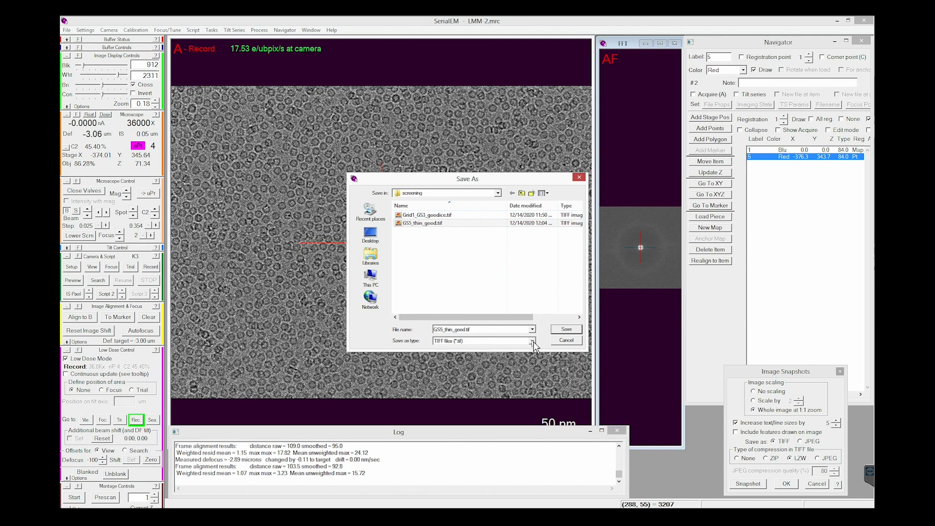
{"action": "left_click", "coordinate": [562, 331]}
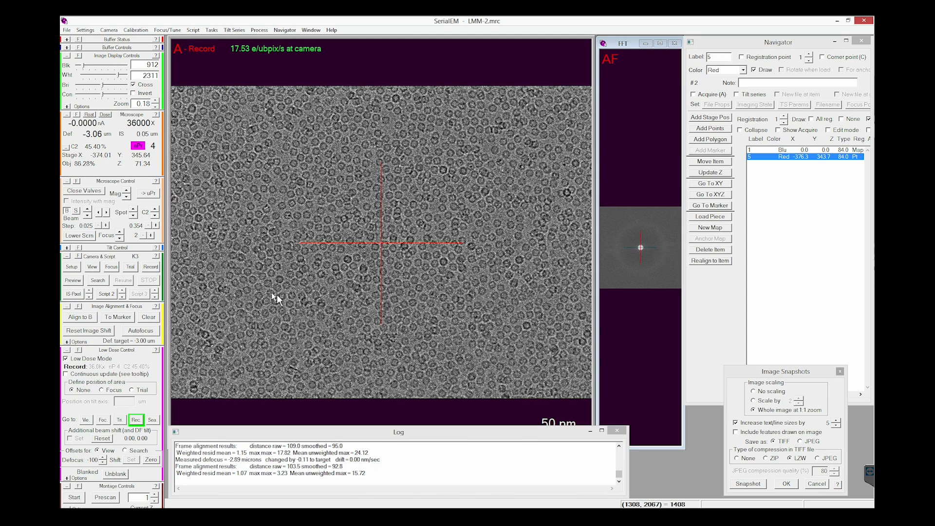
Step: Load the grid map from Navigator item 1 and recolour screened point 5 green
{"action": "left_click", "coordinate": [792, 152]}
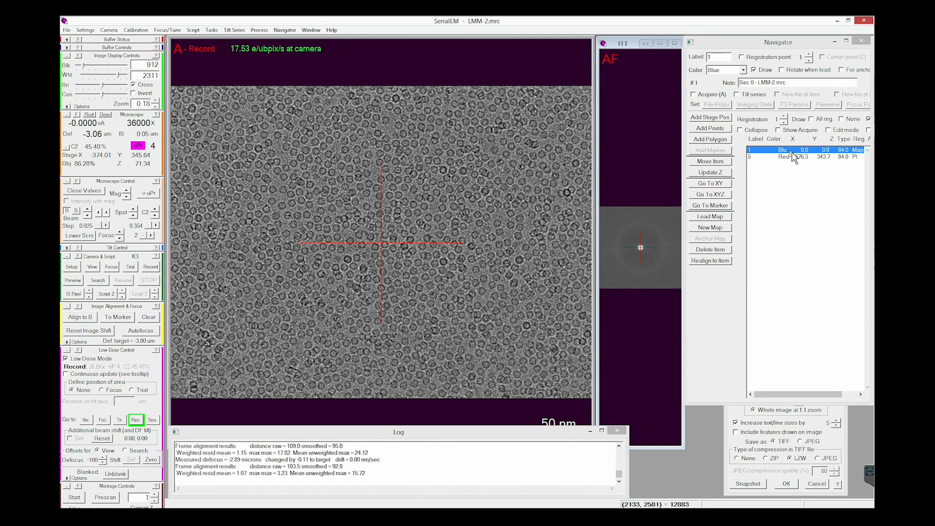
{"action": "double_click", "coordinate": [791, 153]}
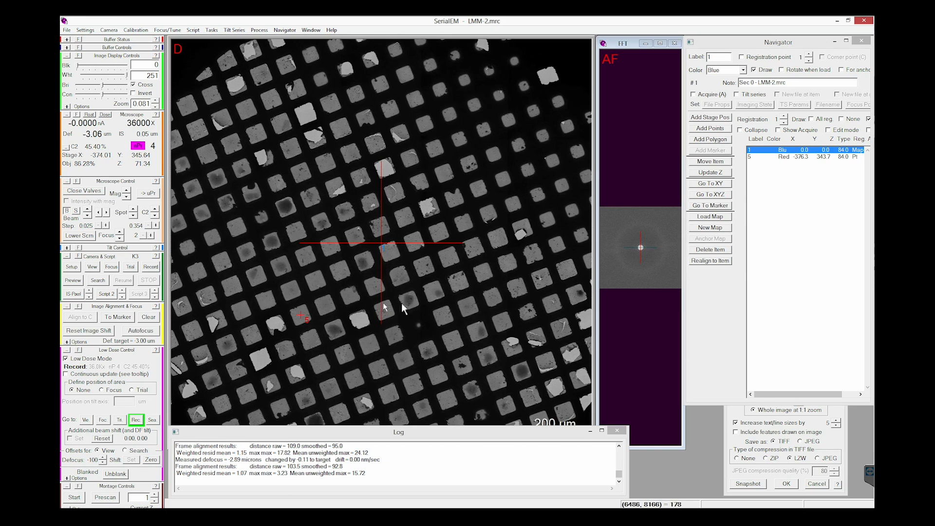
{"action": "left_click", "coordinate": [795, 156]}
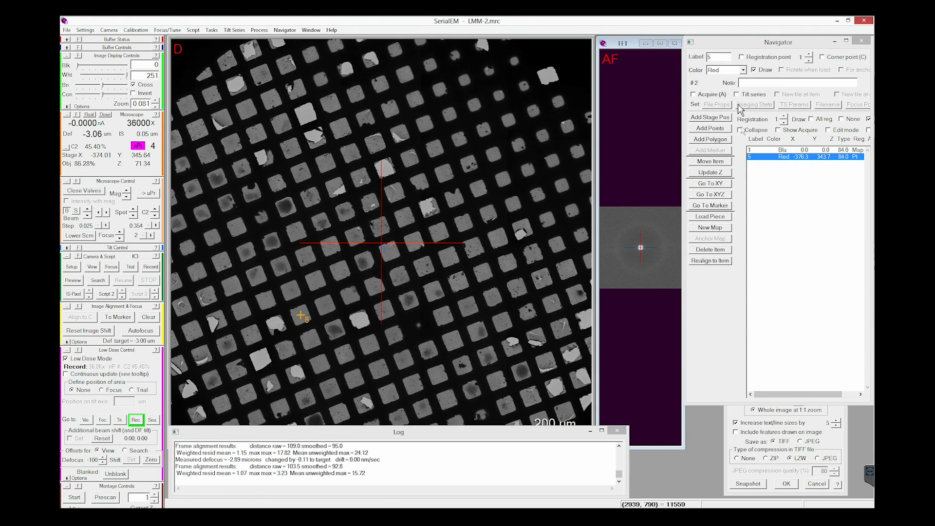
{"action": "left_click", "coordinate": [743, 70]}
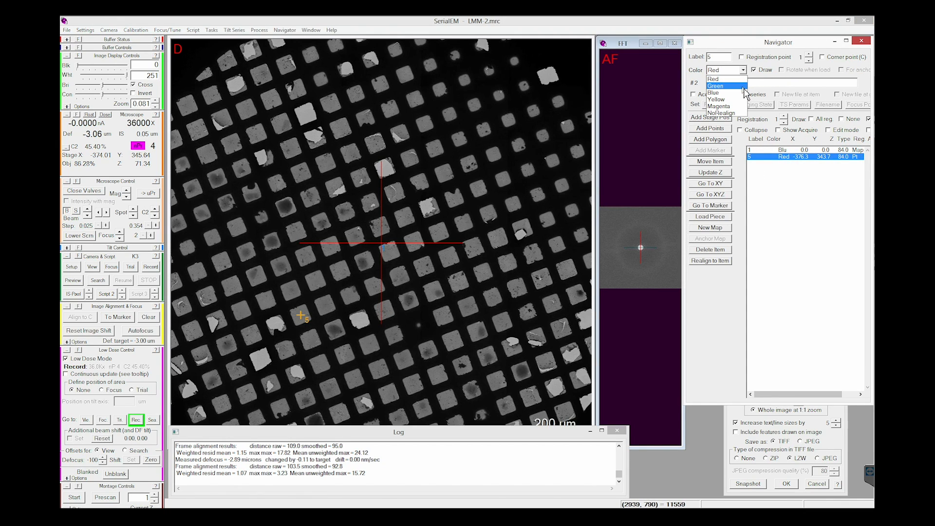
{"action": "left_click", "coordinate": [726, 86]}
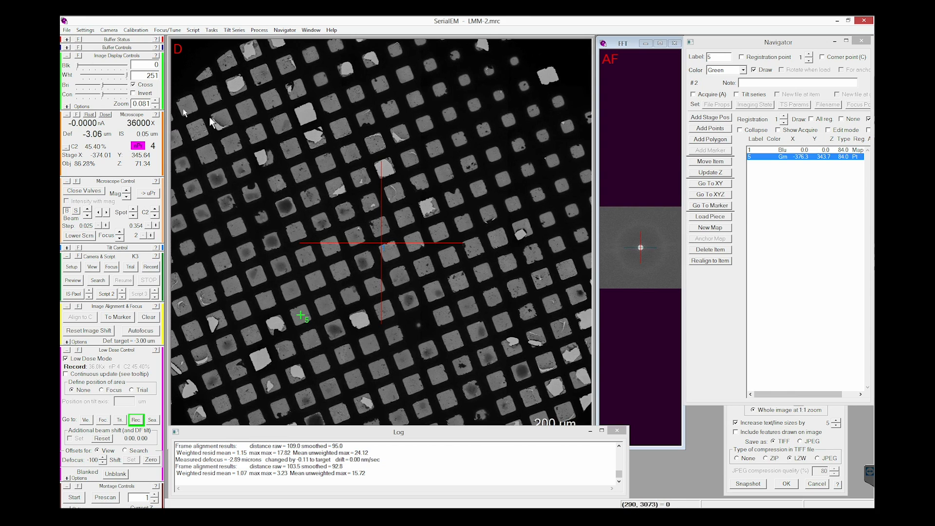
Step: Add a Navigator point on an intact small grid square in the map's upper-right area and move the stage to its XY position
{"action": "left_click", "coordinate": [156, 101]}
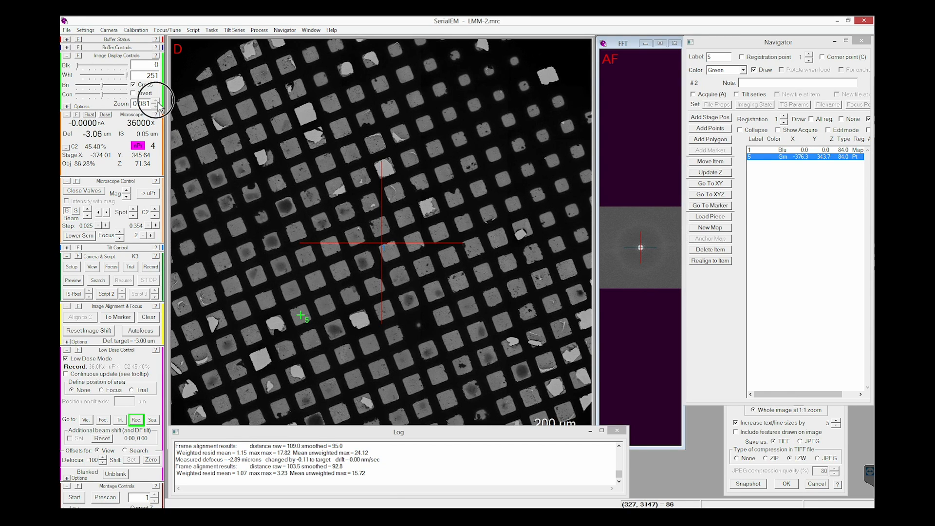
{"action": "left_click", "coordinate": [156, 101]}
{"action": "left_click_drag", "start_coordinate": [533, 220], "coordinate": [415, 319]}
{"action": "left_click_drag", "start_coordinate": [534, 200], "coordinate": [421, 280]}
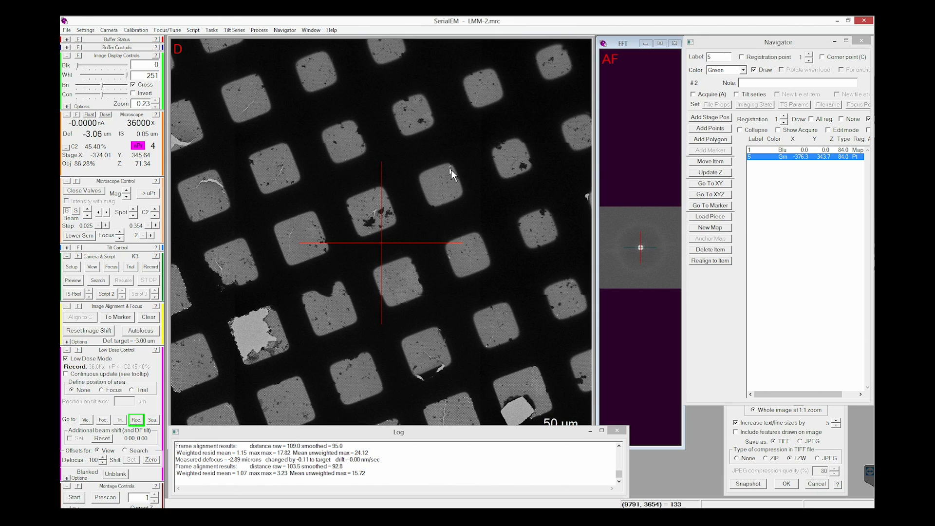
{"action": "left_click", "coordinate": [441, 185]}
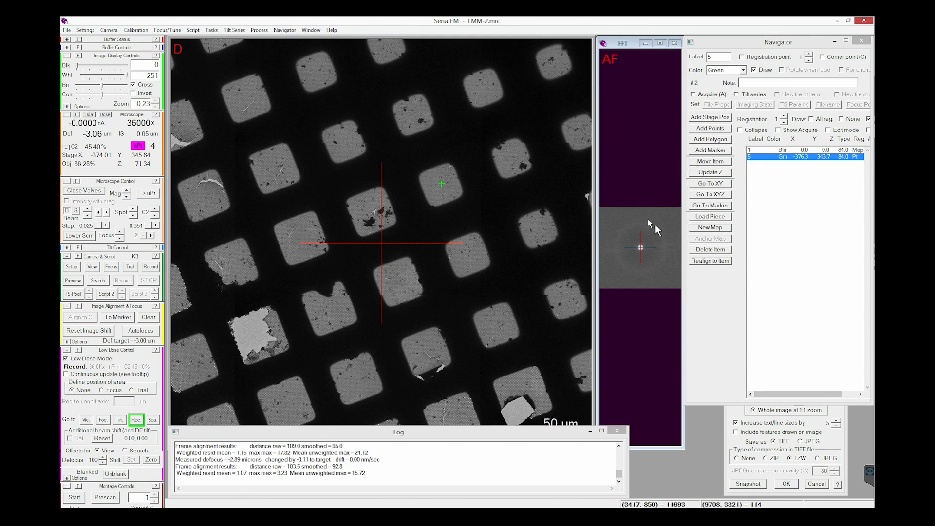
{"action": "left_click", "coordinate": [710, 150]}
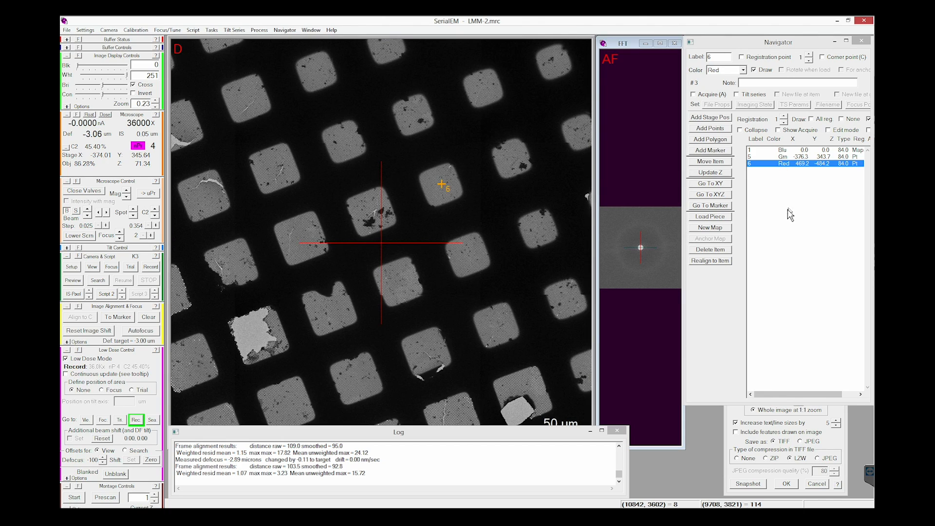
{"action": "left_click", "coordinate": [719, 186]}
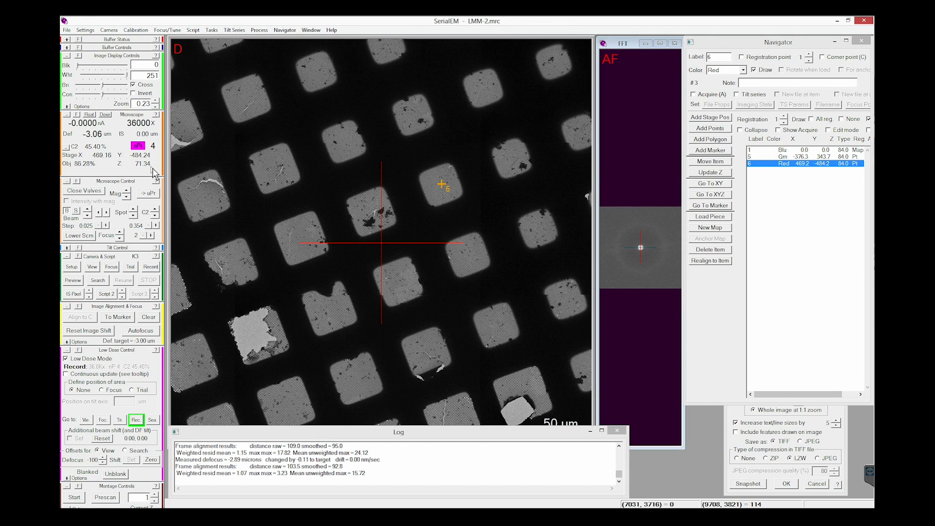
Step: Update the Z of Navigator point 5 to the current stage height, and reselect point 6
{"action": "left_click", "coordinate": [797, 159]}
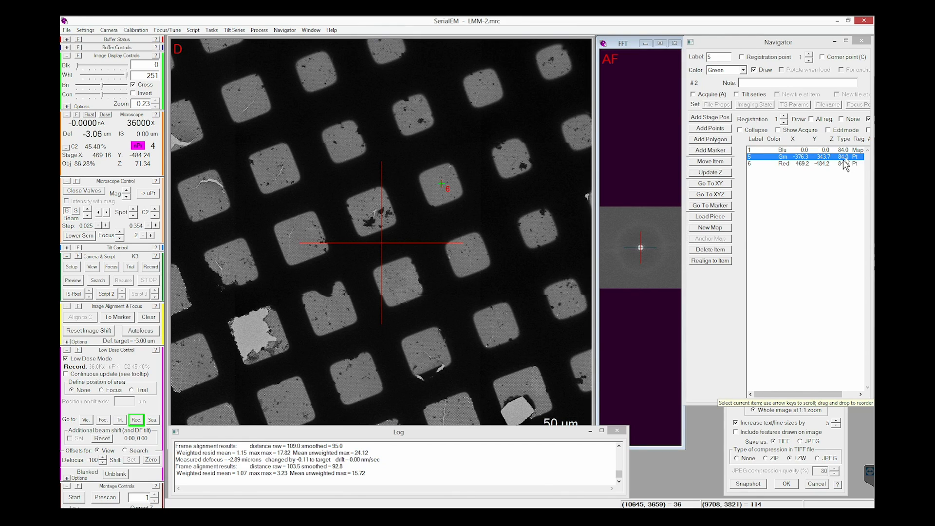
{"action": "left_click", "coordinate": [723, 175]}
{"action": "left_click", "coordinate": [786, 165]}
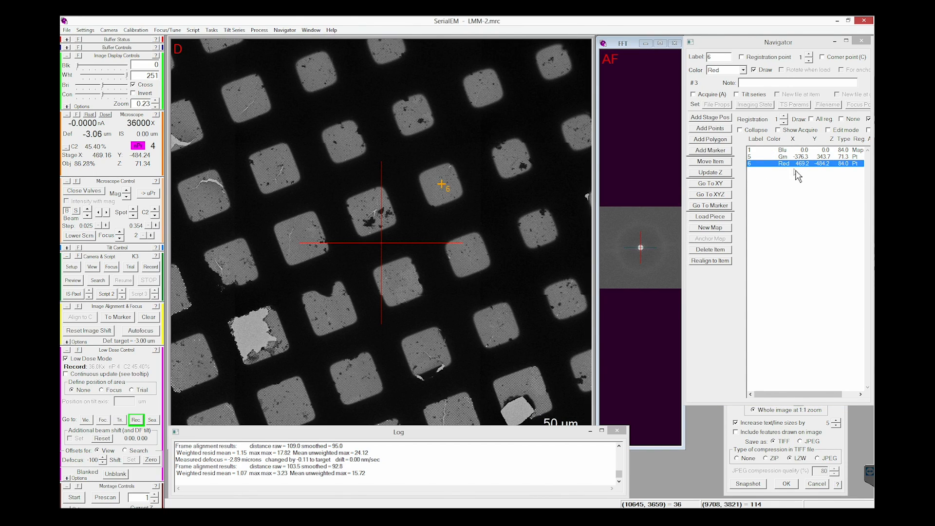
Step: Acquire a View image at point 6, shift away from the cracked area to cleaner holes, and acquire View again
{"action": "left_click", "coordinate": [95, 269]}
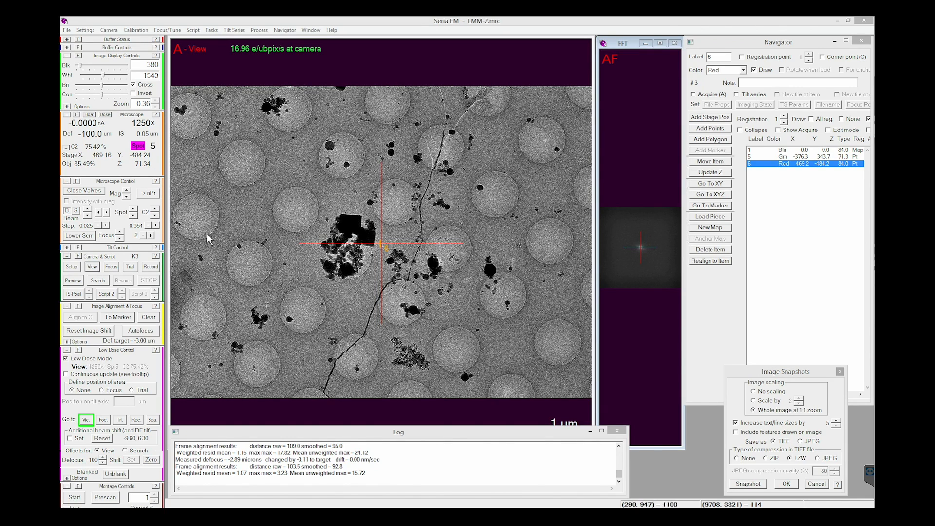
{"action": "left_click_drag", "start_coordinate": [190, 234], "coordinate": [530, 239]}
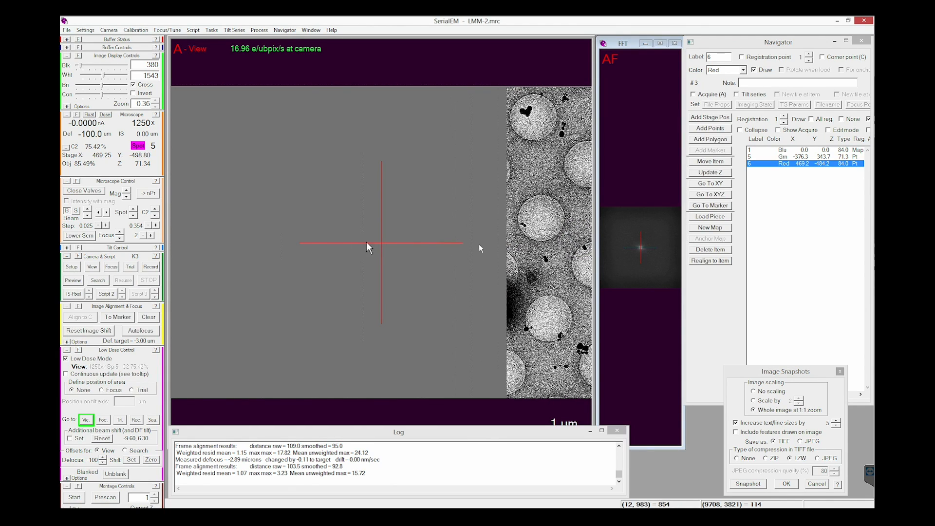
{"action": "left_click", "coordinate": [93, 268]}
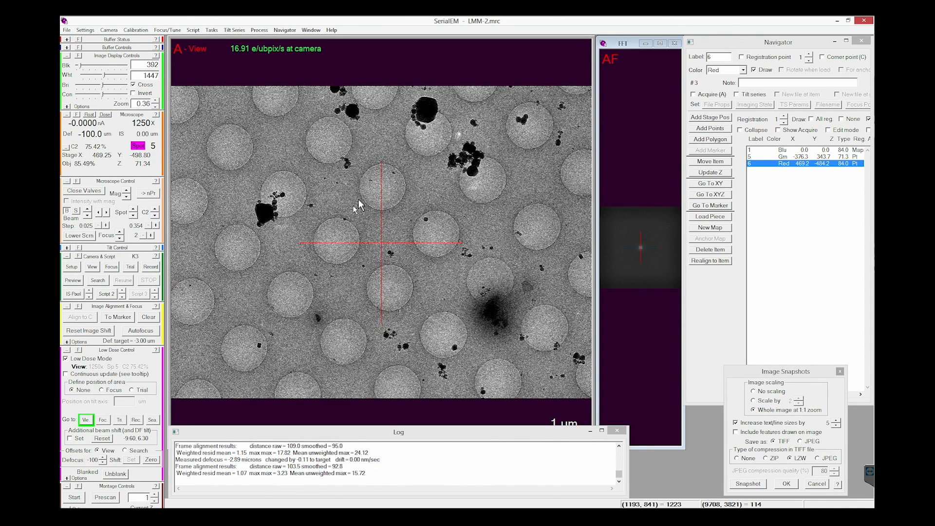
Step: Run the rough eucentricity routine on the new square and update Navigator point 6 with the resulting stage Z
{"action": "left_click", "coordinate": [212, 29]}
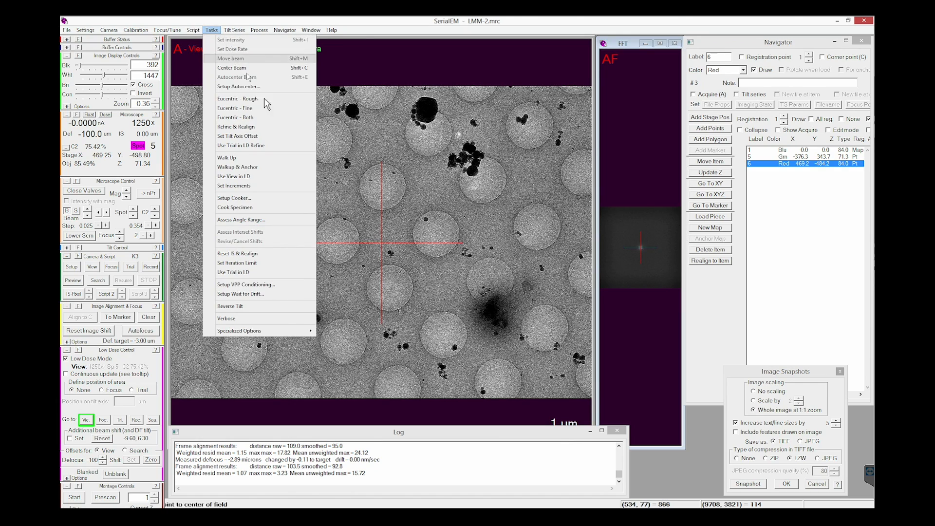
{"action": "left_click", "coordinate": [265, 100]}
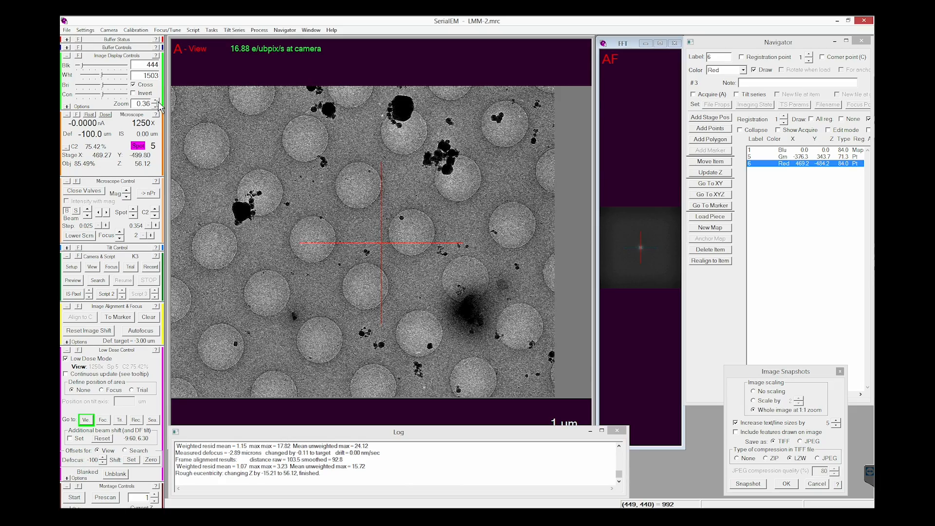
{"action": "scroll", "coordinate": [420, 130], "scroll_direction": "up", "scroll_amount": 4}
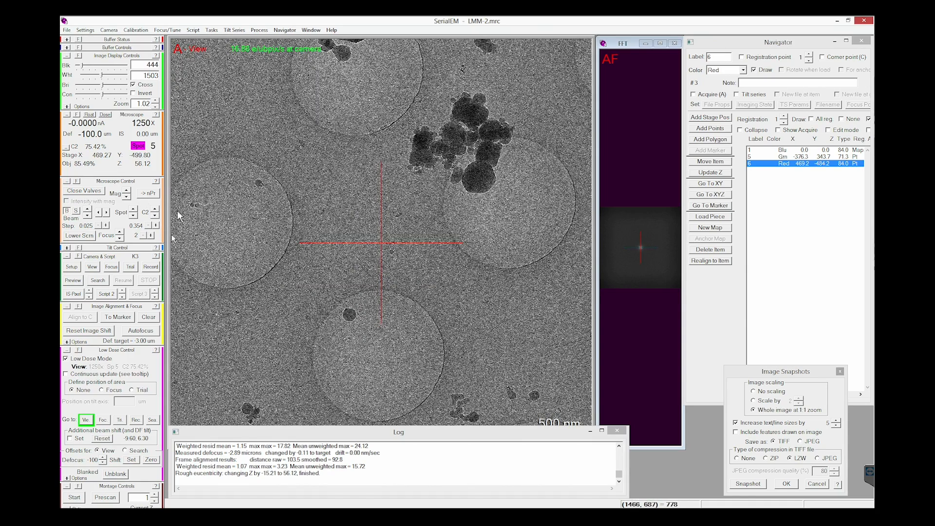
{"action": "left_click", "coordinate": [156, 106]}
{"action": "left_click", "coordinate": [157, 106]}
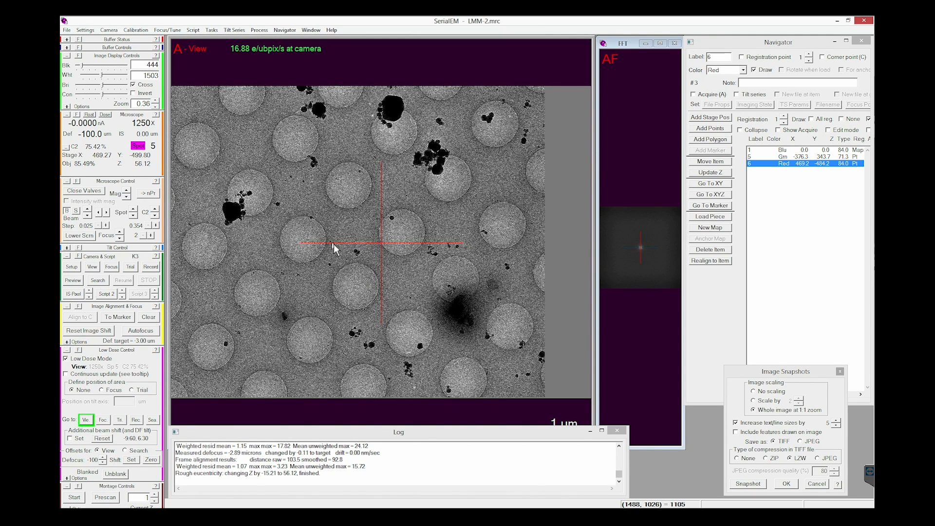
{"action": "left_click", "coordinate": [711, 174]}
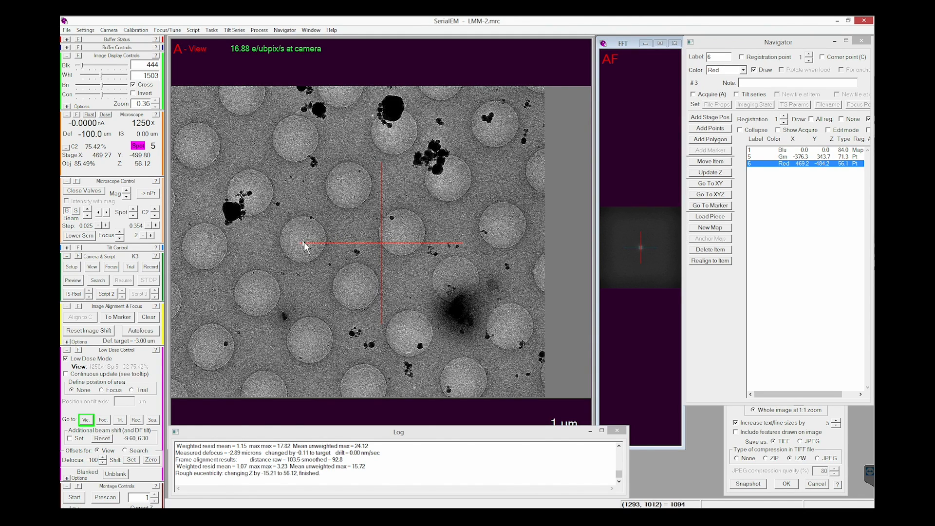
Step: Shift the stage to bring a clean hole onto the crosshair, acquiring View images to check its position
{"action": "left_click_drag", "start_coordinate": [303, 246], "coordinate": [382, 247]}
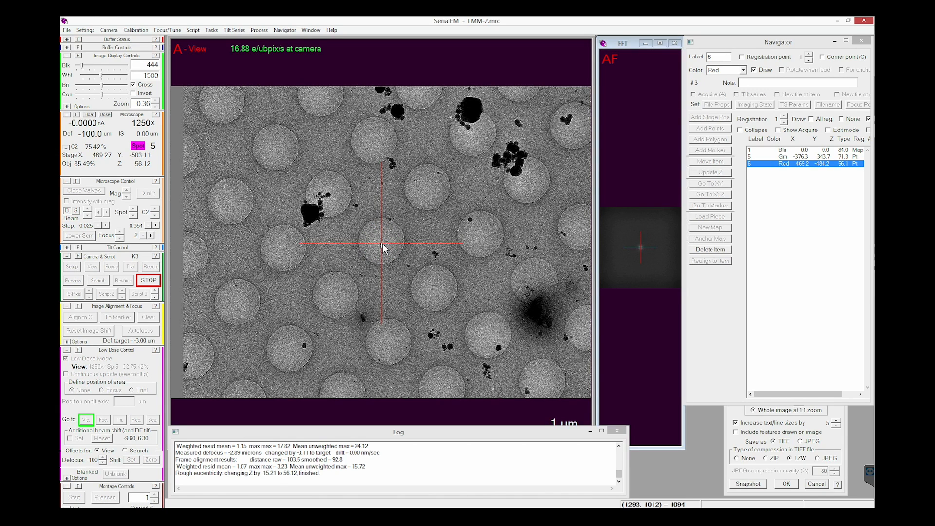
{"action": "left_click", "coordinate": [94, 269]}
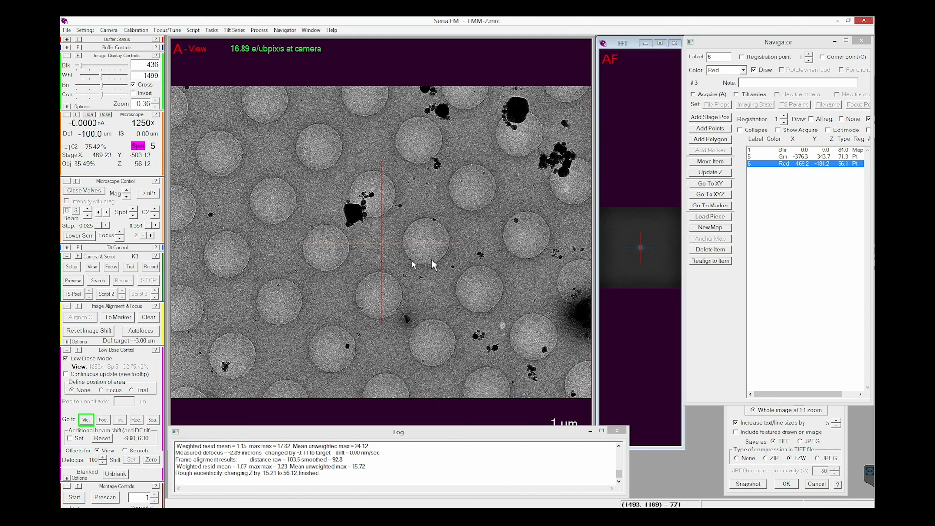
{"action": "left_click", "coordinate": [427, 245]}
{"action": "left_click_drag", "start_coordinate": [428, 248], "coordinate": [384, 247]}
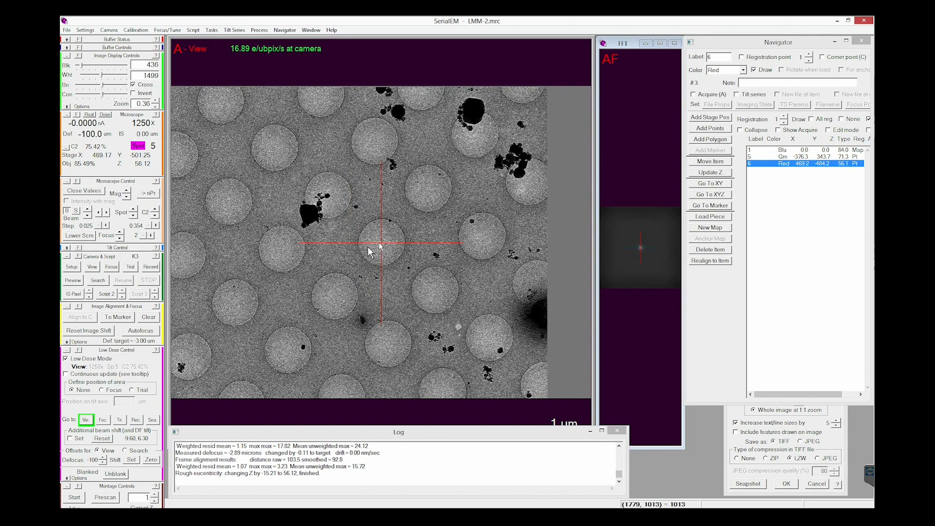
{"action": "left_click", "coordinate": [92, 267]}
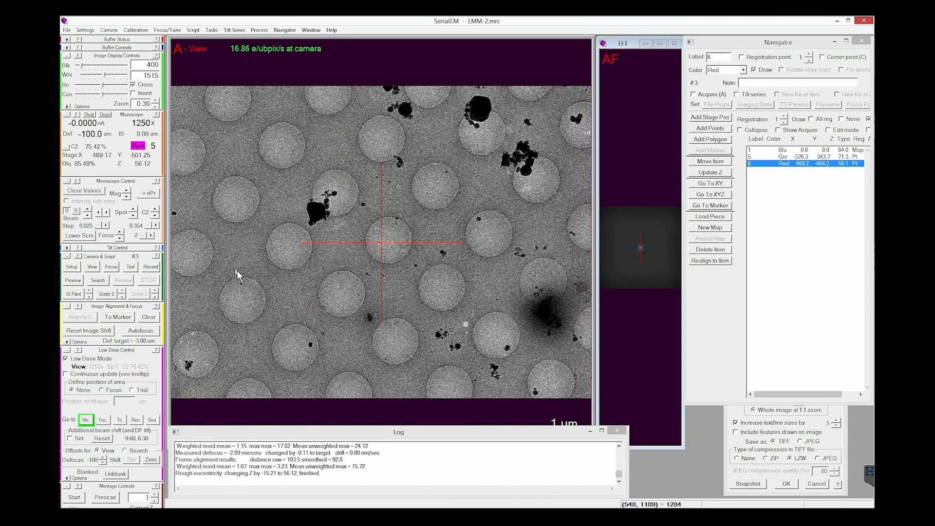
Step: Move the stage to a marker placed on the central hole, fine-tune its centering, and acquire View again
{"action": "left_click", "coordinate": [389, 239]}
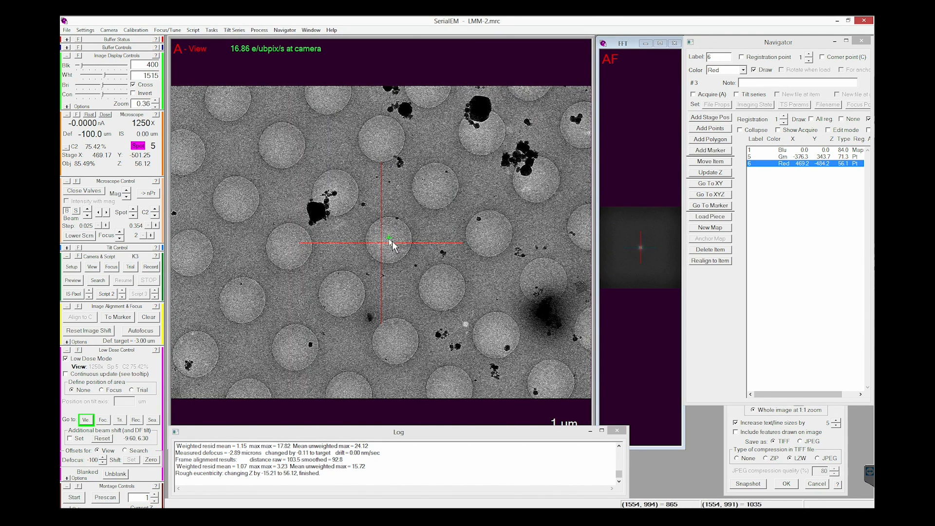
{"action": "left_click", "coordinate": [723, 207]}
{"action": "left_click", "coordinate": [90, 269]}
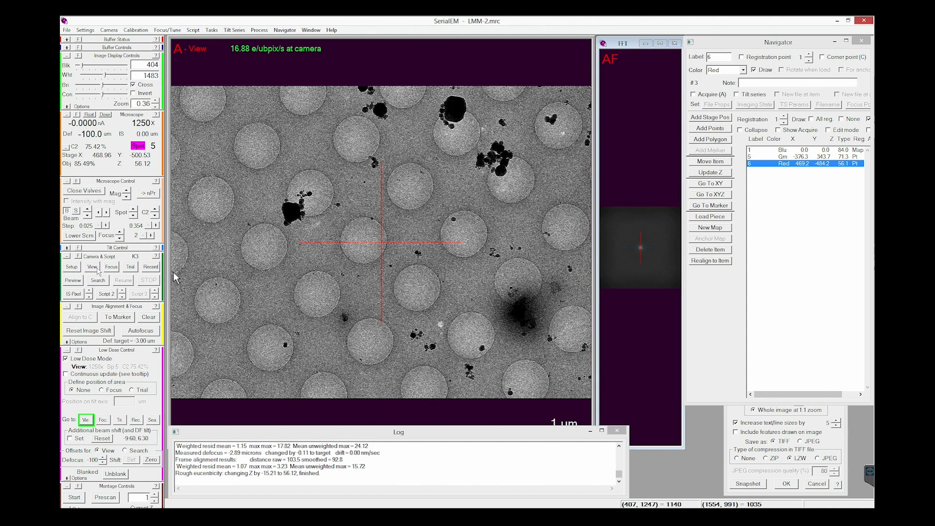
{"action": "left_click", "coordinate": [367, 243]}
{"action": "left_click_drag", "start_coordinate": [372, 244], "coordinate": [378, 243]}
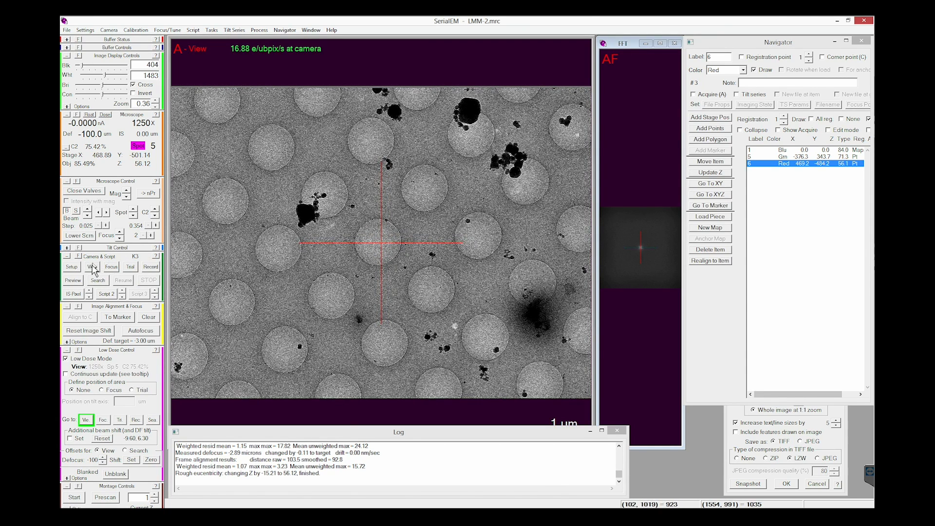
{"action": "left_click", "coordinate": [93, 267]}
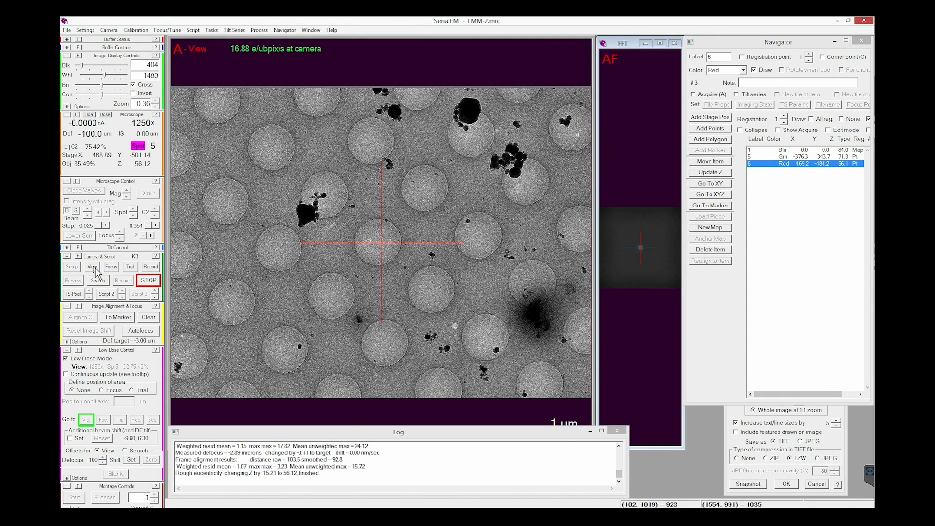
Step: Autofocus at the centered hole and acquire a Record image
{"action": "left_click", "coordinate": [145, 334]}
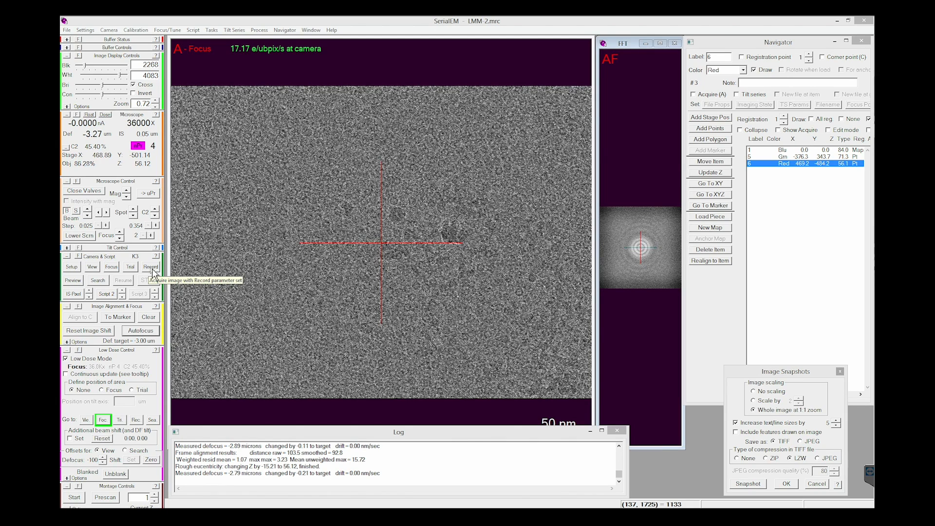
{"action": "left_click", "coordinate": [151, 269]}
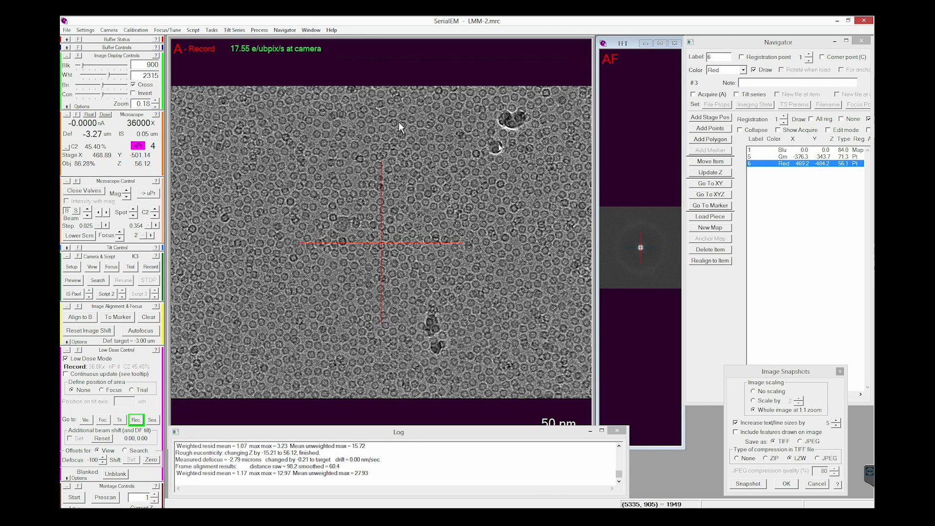
Step: Reopen the image snapshot settings and start a TIFF snapshot of the Record image with LZW compression
{"action": "left_click", "coordinate": [284, 30]}
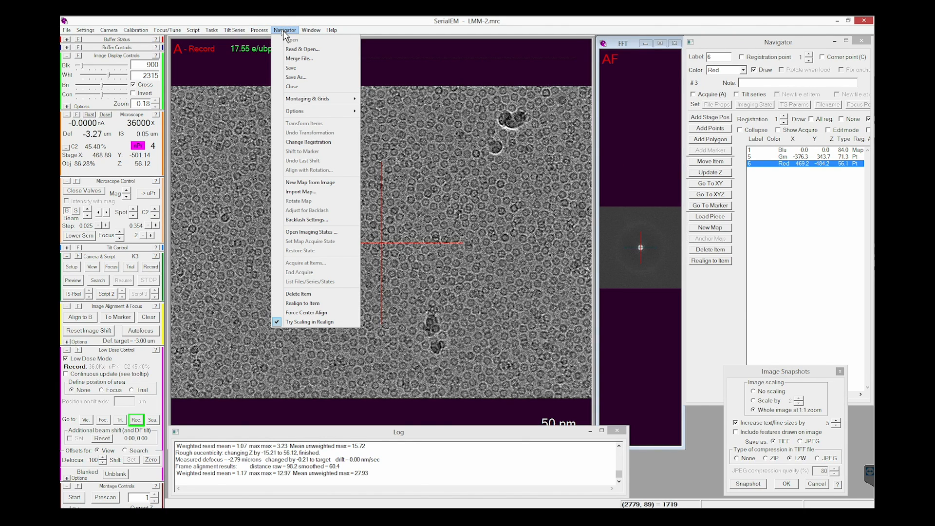
{"action": "left_click", "coordinate": [285, 30]}
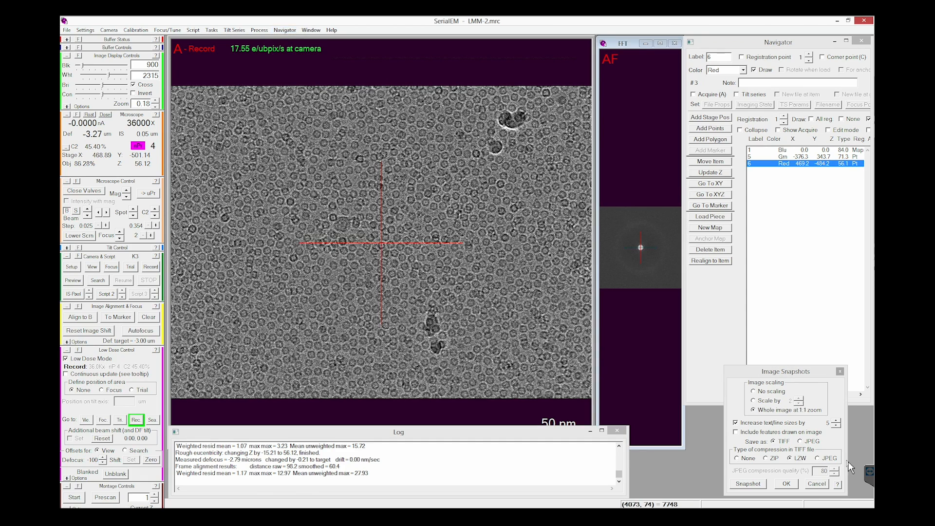
{"action": "left_click", "coordinate": [747, 483]}
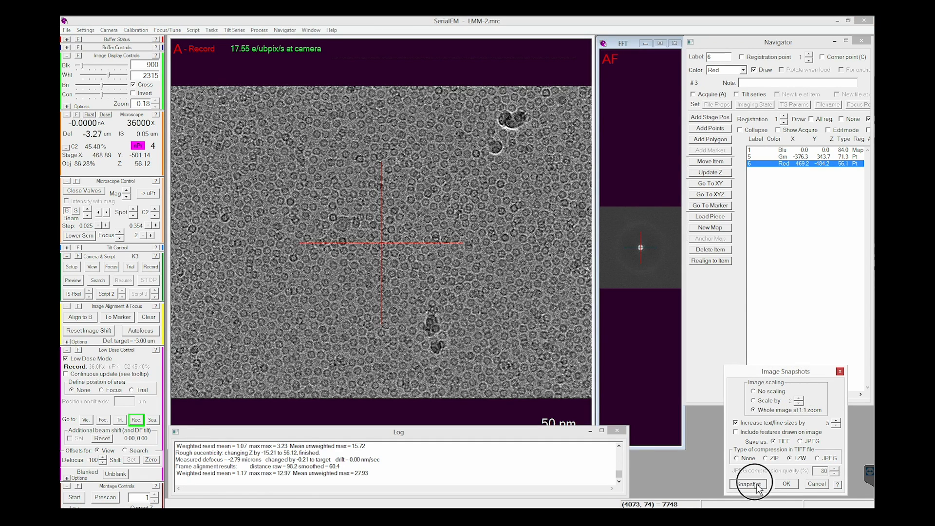
{"action": "left_click", "coordinate": [840, 373]}
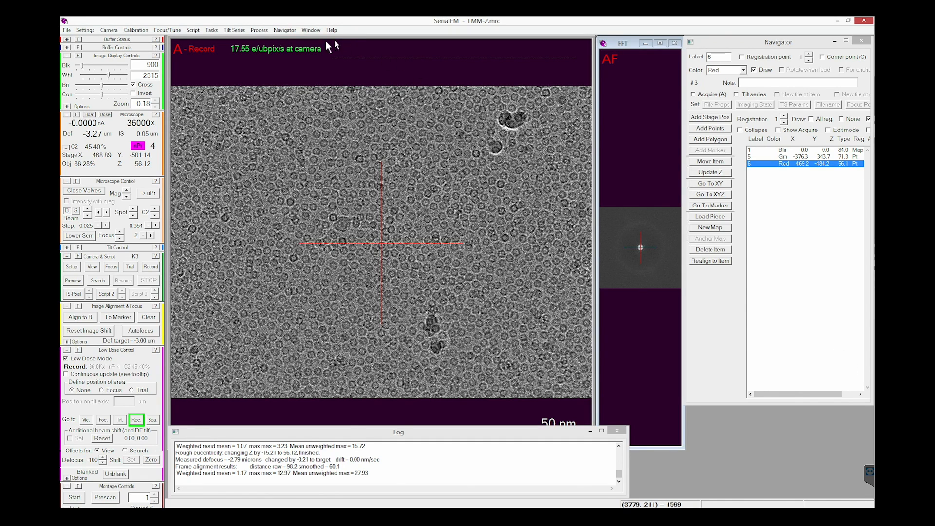
{"action": "left_click", "coordinate": [312, 30]}
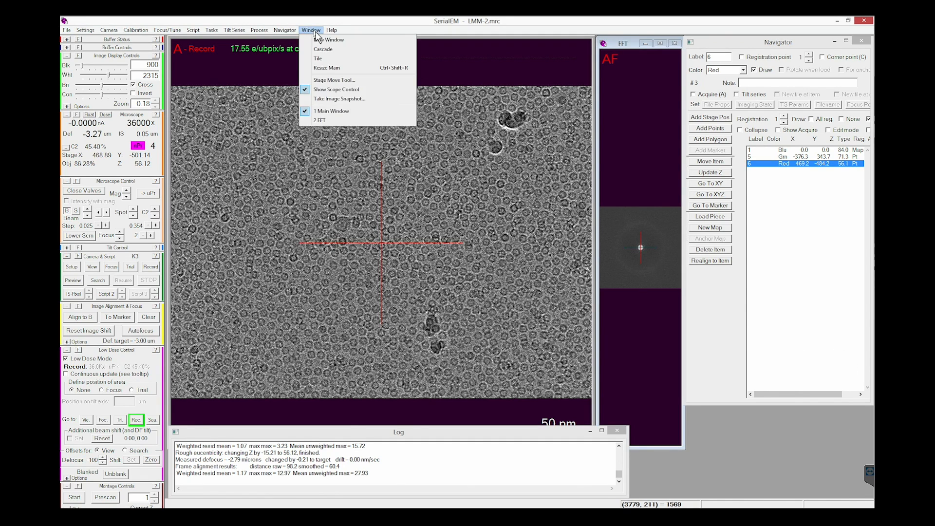
{"action": "left_click", "coordinate": [344, 99]}
{"action": "left_click", "coordinate": [759, 484]}
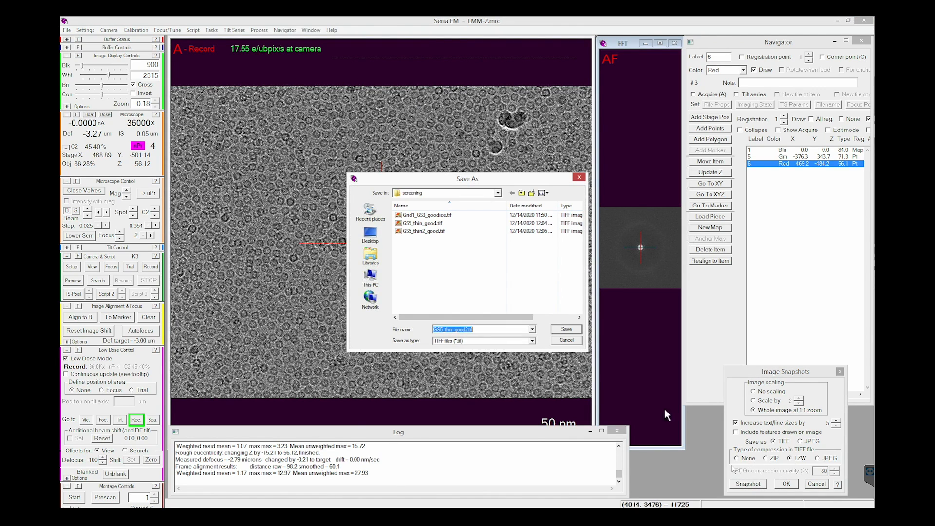
Step: Name the snapshot GS6_thicker_good.tif and save it in the screening folder
{"action": "left_click", "coordinate": [442, 331]}
{"action": "key", "text": "BackSpace"}
{"action": "type", "text": "6"}
{"action": "key", "text": "Right"}
{"action": "key", "text": "BackSpace"}
{"action": "key", "text": "BackSpace"}
{"action": "type", "text": "icker"}
{"action": "left_click", "coordinate": [474, 331]}
{"action": "key", "text": "BackSpace"}
{"action": "left_click", "coordinate": [567, 329]}
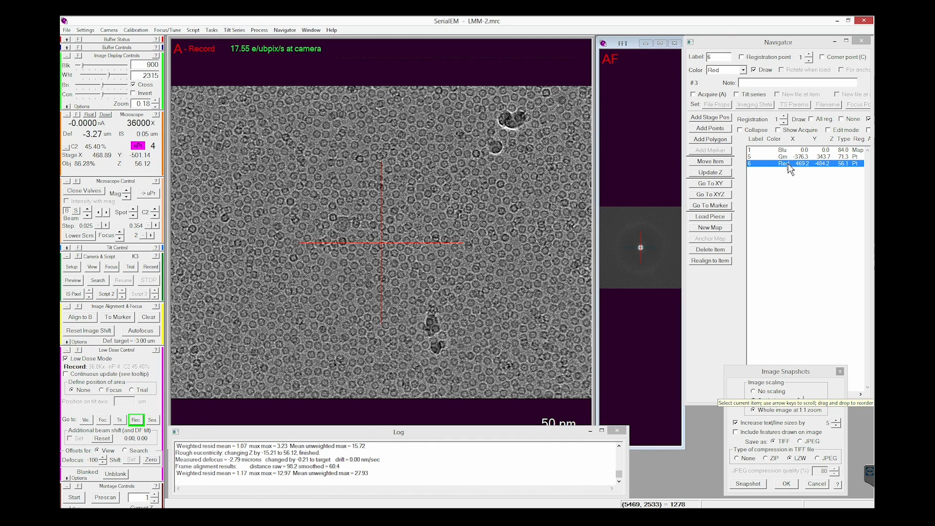
Step: Acquire a View image and shift the stage to center the neighboring hole to the lower left
{"action": "left_click", "coordinate": [95, 267]}
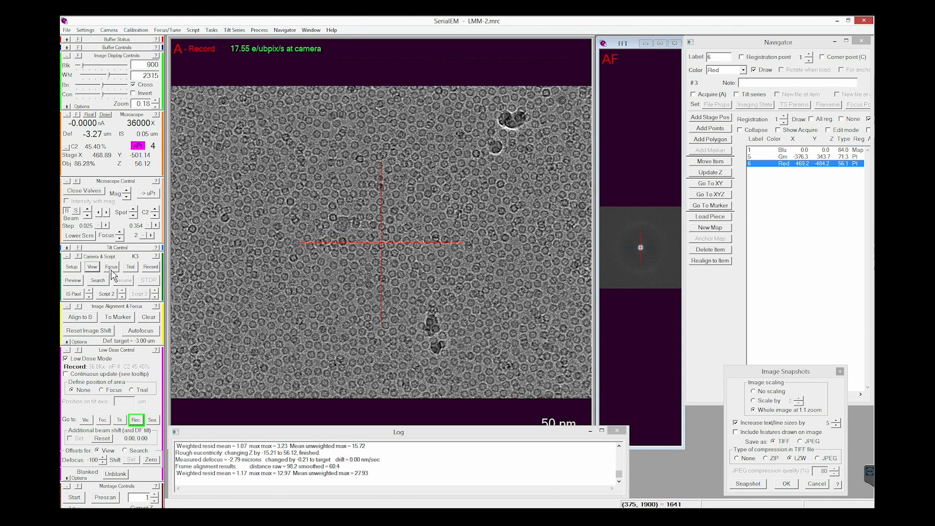
{"action": "left_click", "coordinate": [110, 267]}
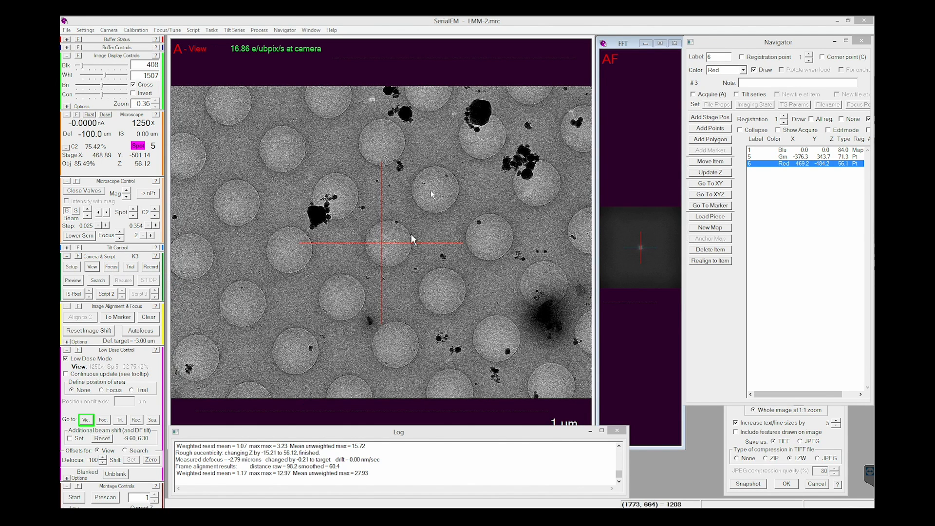
{"action": "left_click_drag", "start_coordinate": [343, 304], "coordinate": [381, 251]}
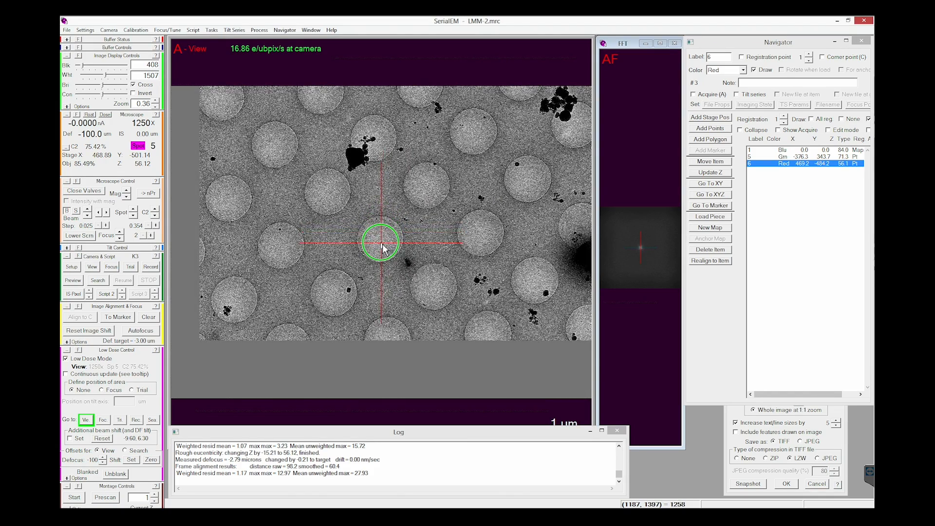
{"action": "left_click_drag", "start_coordinate": [383, 243], "coordinate": [382, 244]}
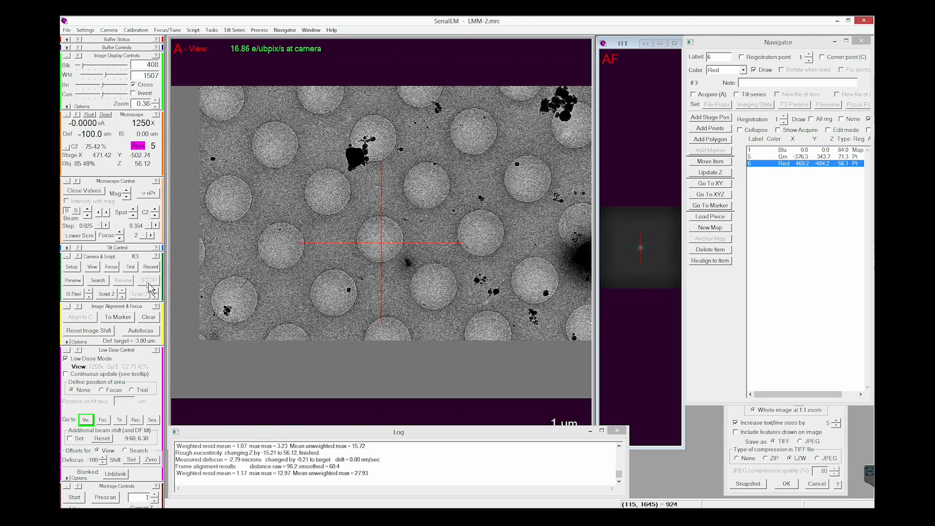
Step: Autofocus at the neighboring hole and acquire its Record image
{"action": "left_click", "coordinate": [149, 334]}
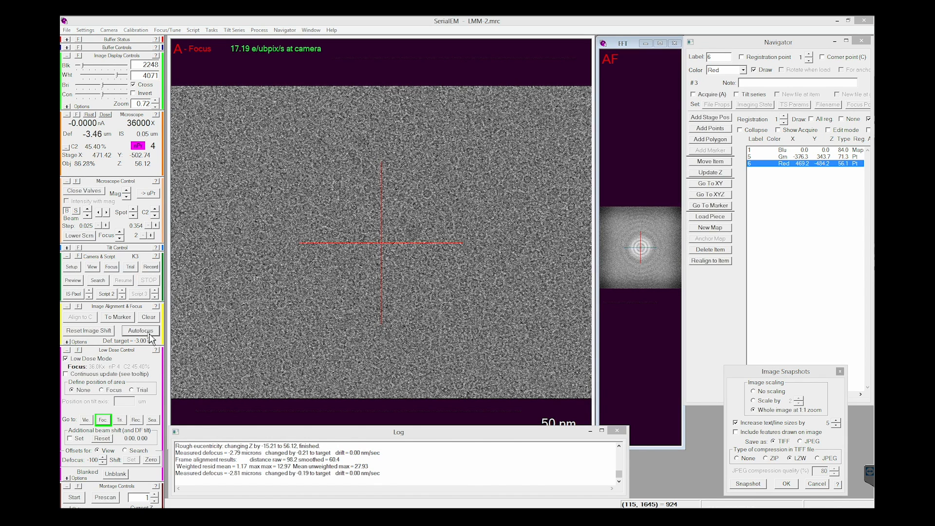
{"action": "left_click", "coordinate": [152, 267]}
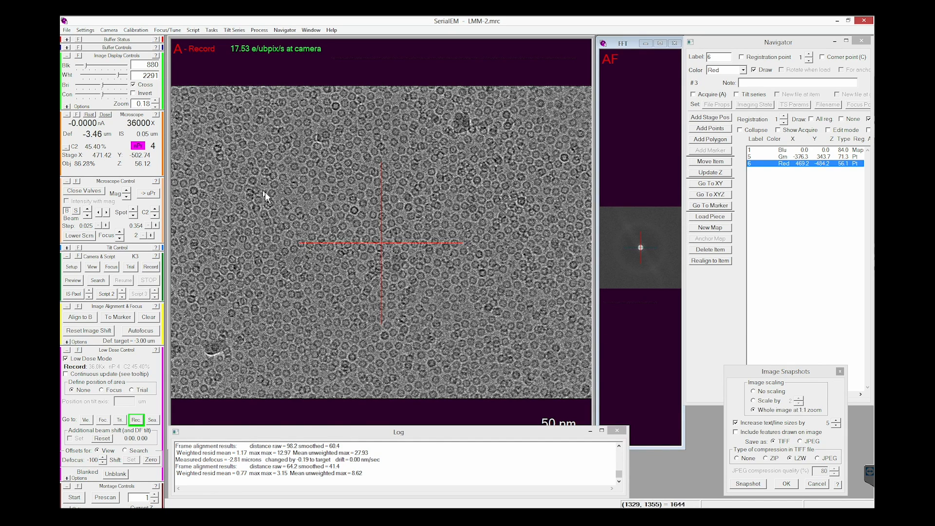
Step: Save a TIFF snapshot of the second hole's Record image in the screening folder, basing its name on GS6_thicker_good
{"action": "left_click", "coordinate": [288, 33]}
{"action": "mouse_move", "coordinate": [314, 34]}
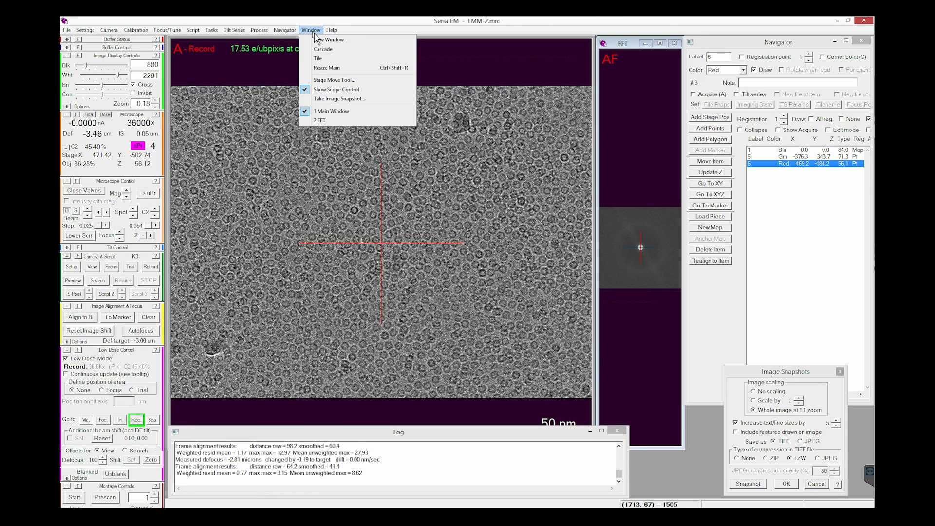
{"action": "left_click", "coordinate": [344, 99]}
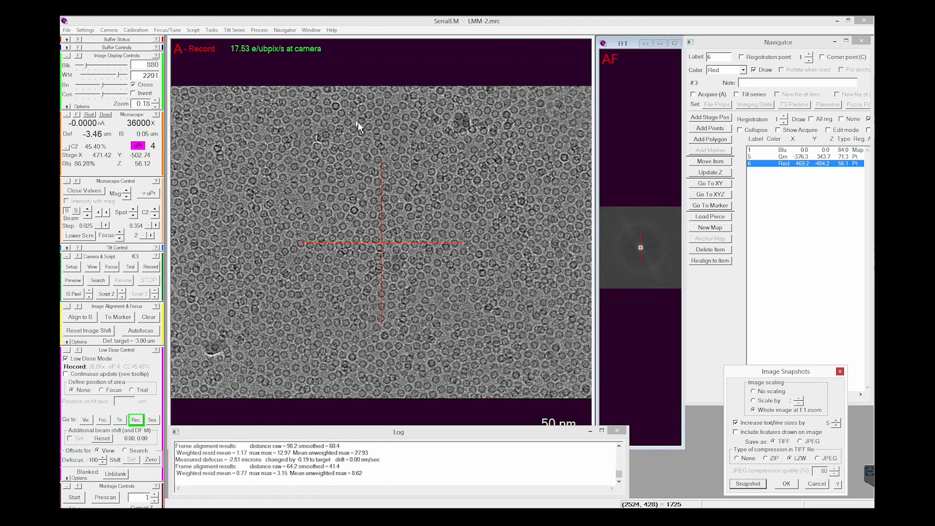
{"action": "left_click", "coordinate": [748, 483]}
{"action": "left_click", "coordinate": [428, 239]}
{"action": "left_click", "coordinate": [469, 330]}
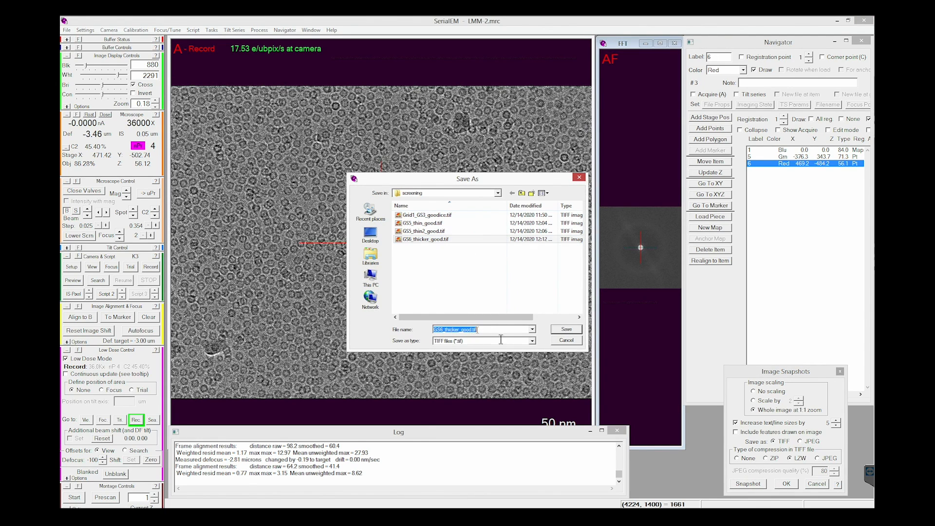
{"action": "key", "text": "Left"}
{"action": "left_click", "coordinate": [565, 330]}
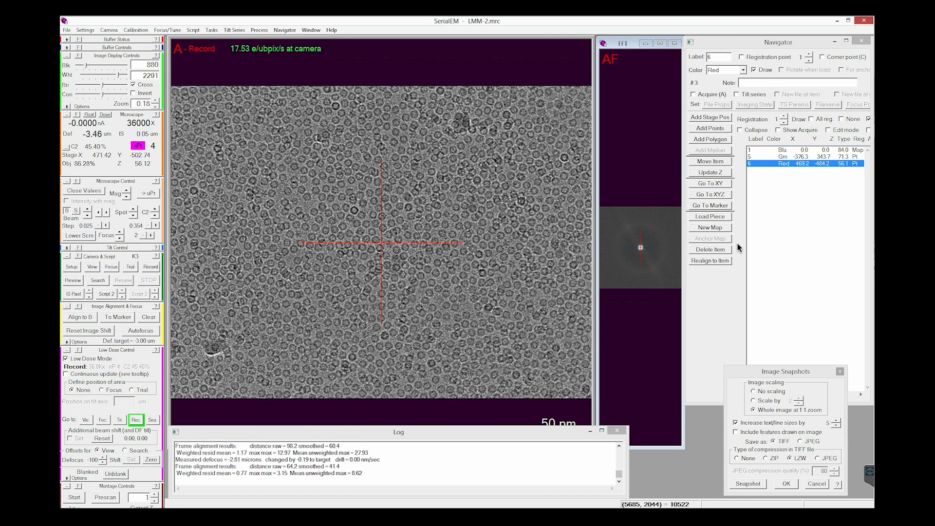
Step: Color Navigator point 6 green and load the full-grid map, item 1
{"action": "left_click", "coordinate": [732, 73]}
{"action": "left_click", "coordinate": [733, 82]}
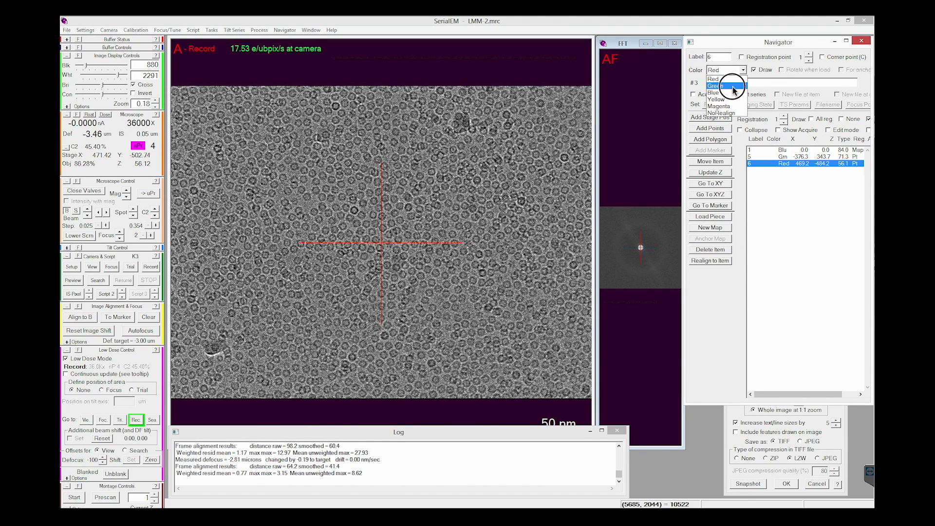
{"action": "left_click", "coordinate": [787, 152]}
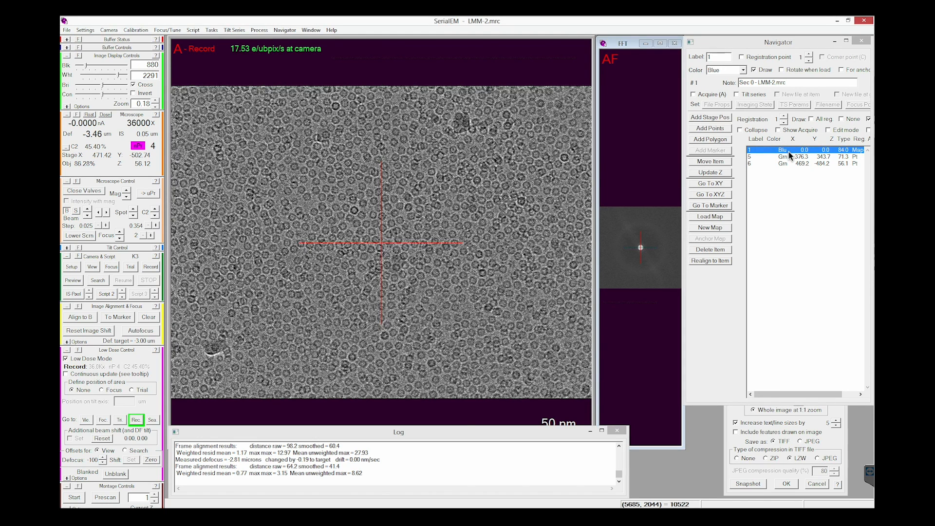
{"action": "double_click", "coordinate": [790, 153]}
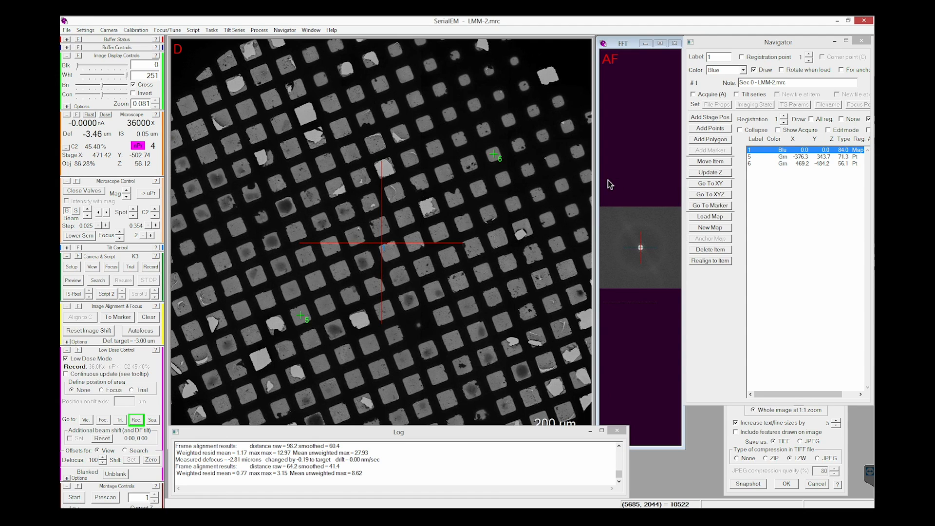
Step: Add a Navigator point on the very small square above point 6 in the map's upper-right area and move the stage to it
{"action": "left_click", "coordinate": [156, 101]}
{"action": "left_click", "coordinate": [155, 101]}
{"action": "left_click_drag", "start_coordinate": [403, 125], "coordinate": [231, 343]}
{"action": "left_click_drag", "start_coordinate": [507, 165], "coordinate": [373, 313]}
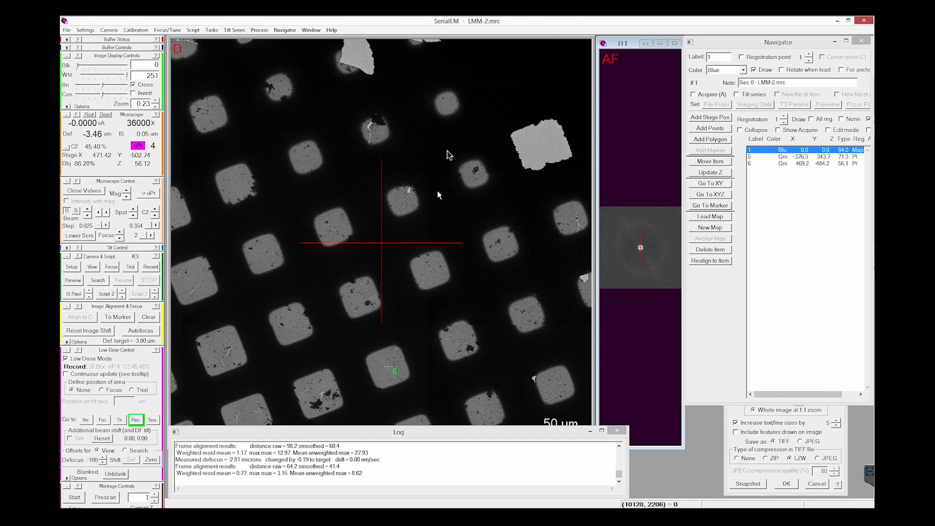
{"action": "left_click", "coordinate": [448, 106]}
{"action": "left_click", "coordinate": [448, 104]}
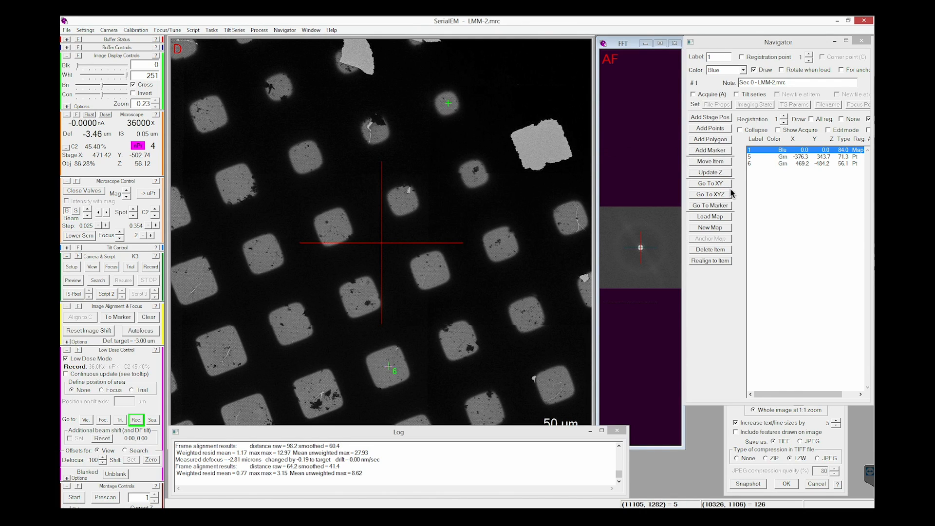
{"action": "left_click", "coordinate": [712, 152]}
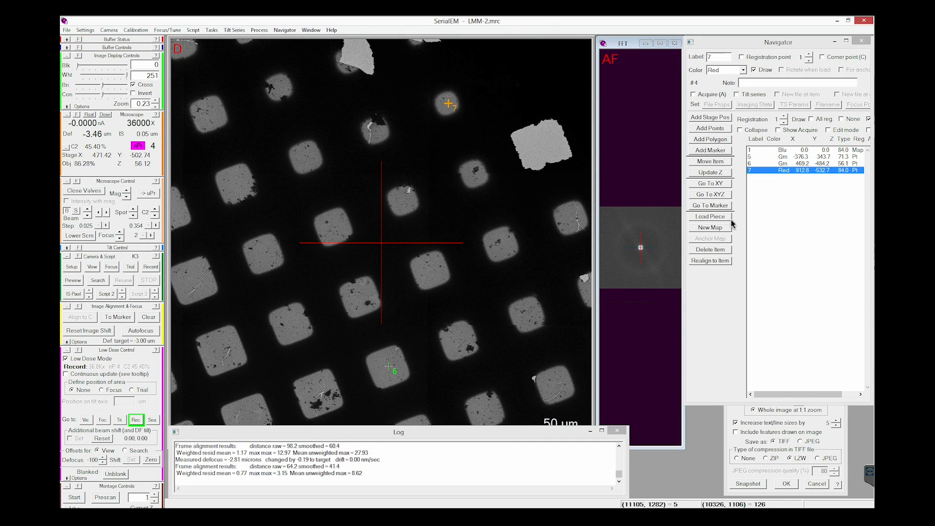
{"action": "left_click", "coordinate": [719, 194]}
Step: Run the rough eucentricity routine on the newly marked small square
{"action": "left_click", "coordinate": [212, 30]}
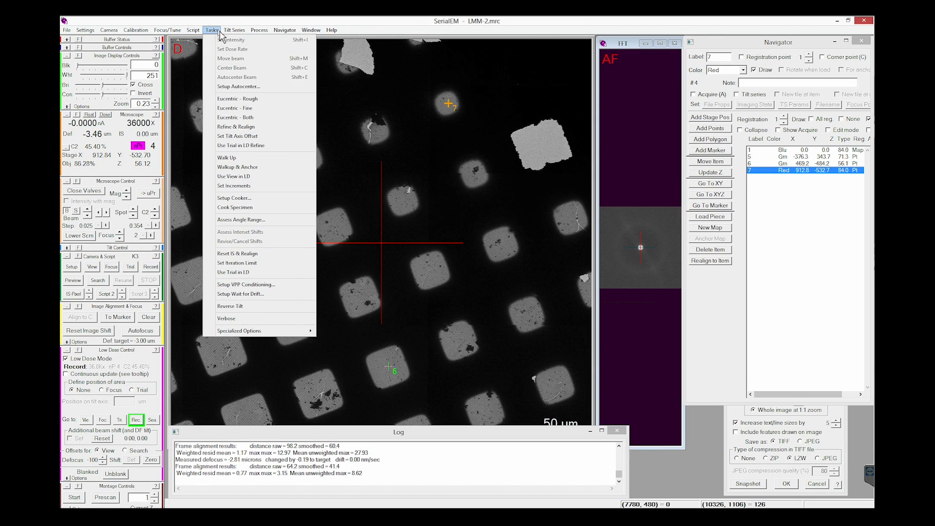
{"action": "left_click", "coordinate": [258, 99]}
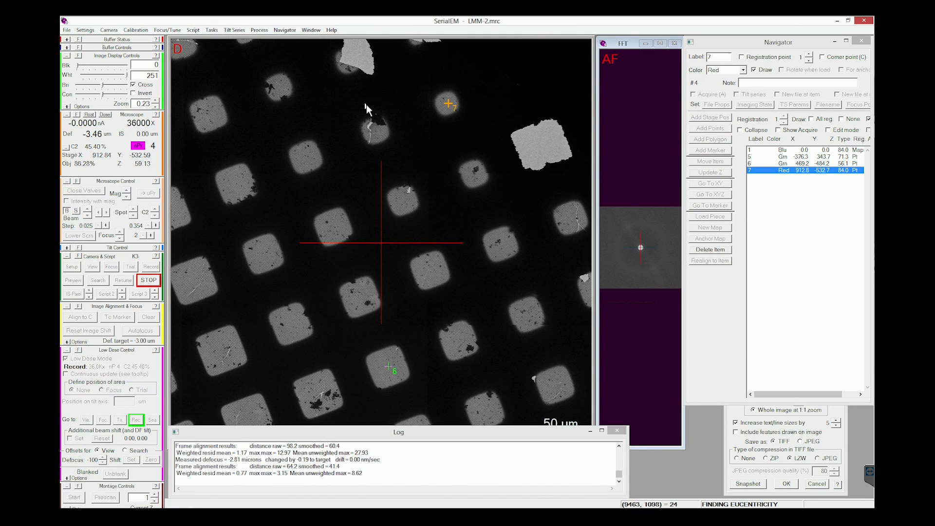
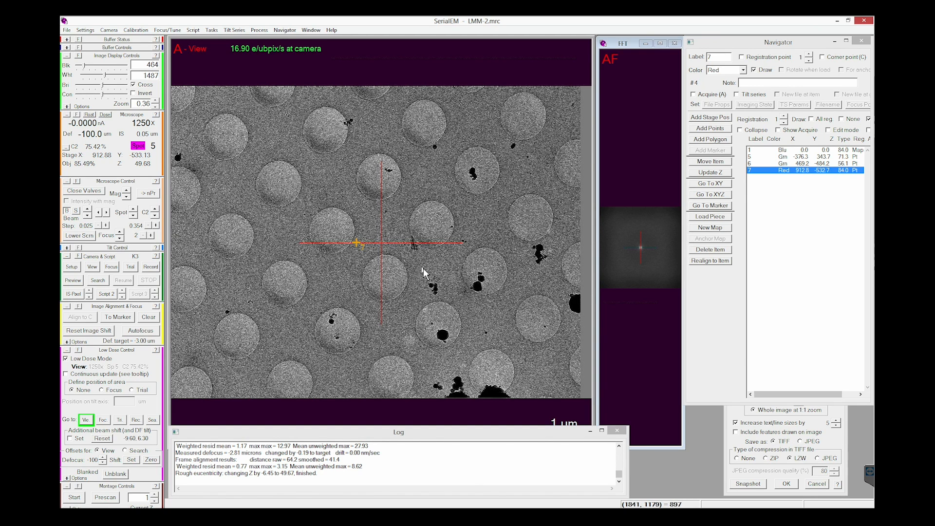
Step: Center the hole just above and left of the view's middle, retake the View image, autofocus, and take a Record image
{"action": "mouse_move", "coordinate": [349, 224]}
{"action": "left_mouse_down"}
{"action": "mouse_move", "coordinate": [388, 235]}
{"action": "mouse_move", "coordinate": [393, 251]}
{"action": "mouse_move", "coordinate": [384, 244]}
{"action": "left_mouse_up"}
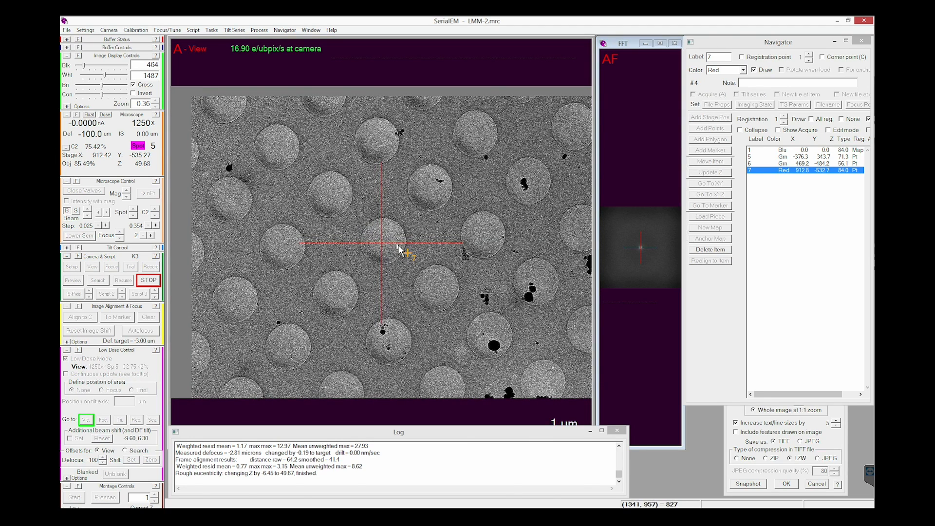
{"action": "left_click", "coordinate": [97, 267]}
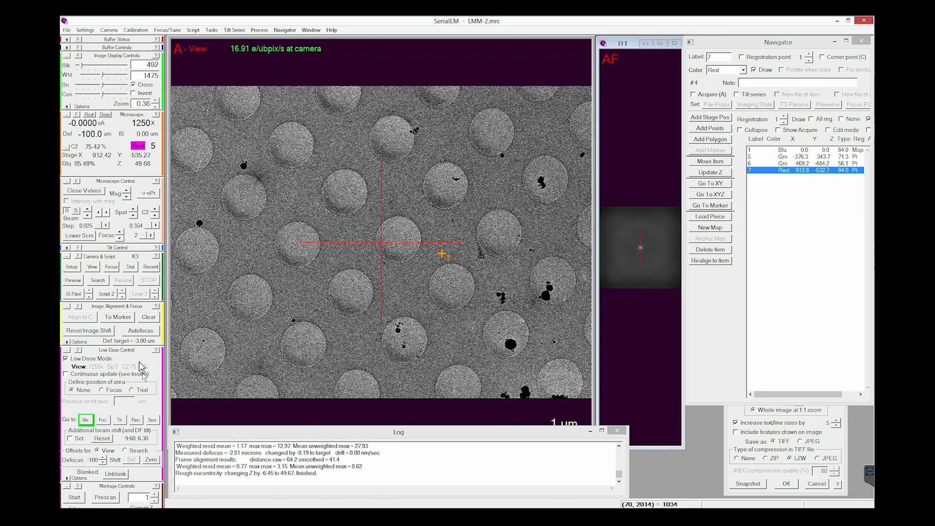
{"action": "left_click", "coordinate": [141, 331]}
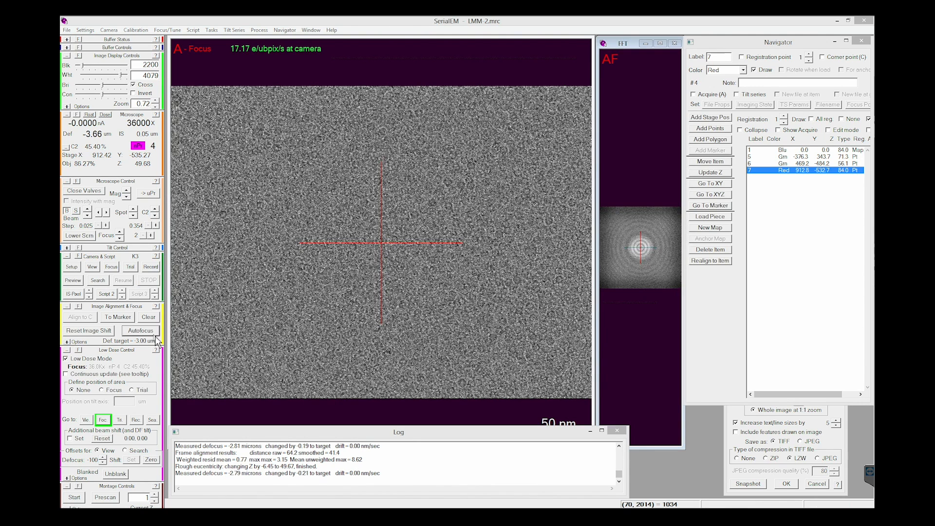
{"action": "left_click", "coordinate": [151, 267]}
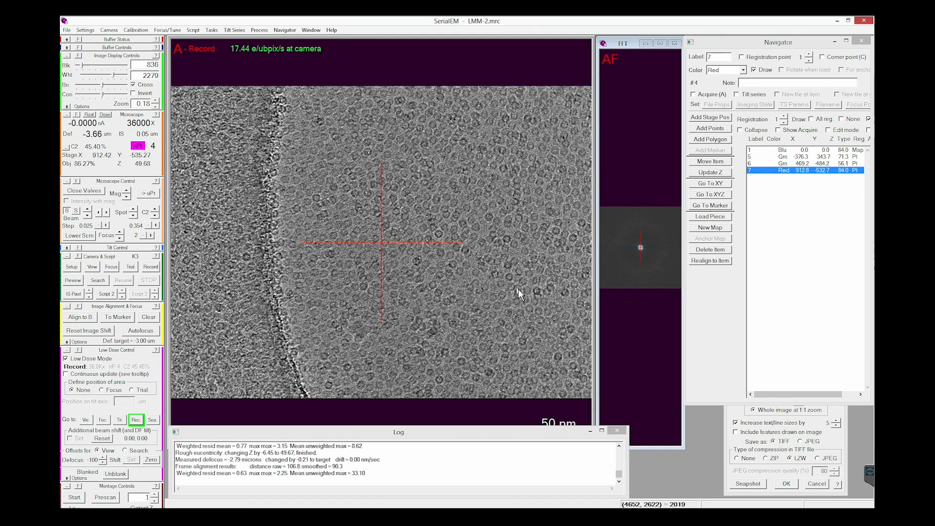
Step: Examine the Record image's FFT at different zoom levels and fit its CTF at the first Thon ring
{"action": "left_click", "coordinate": [647, 235]}
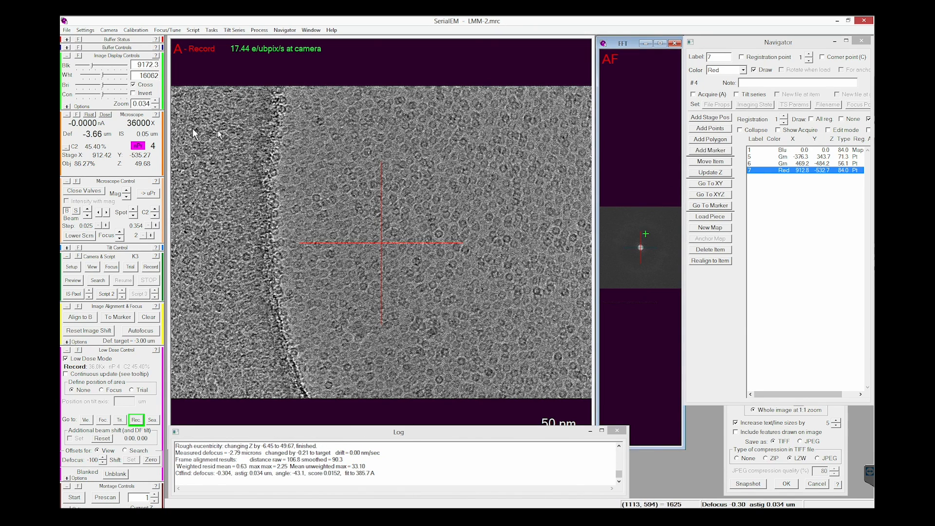
{"action": "left_click", "coordinate": [156, 102]}
{"action": "left_click", "coordinate": [156, 101]}
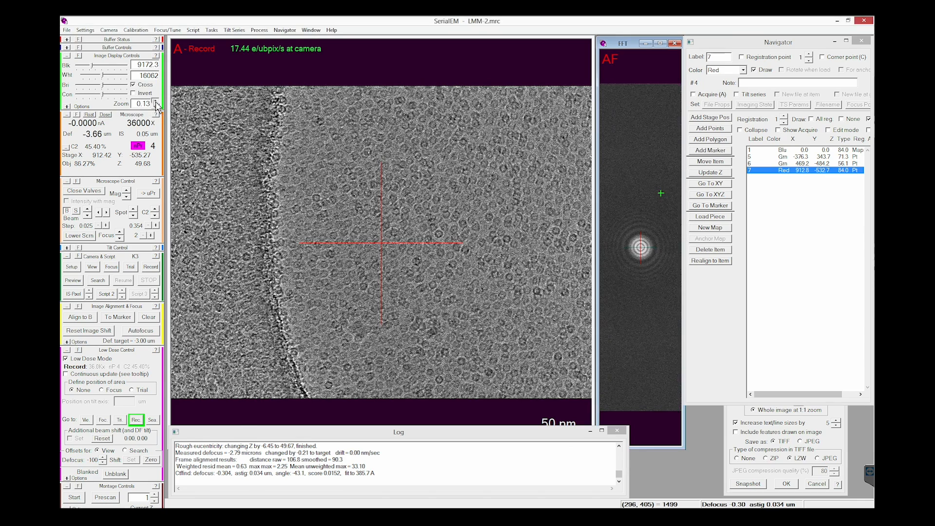
{"action": "left_click", "coordinate": [156, 101]}
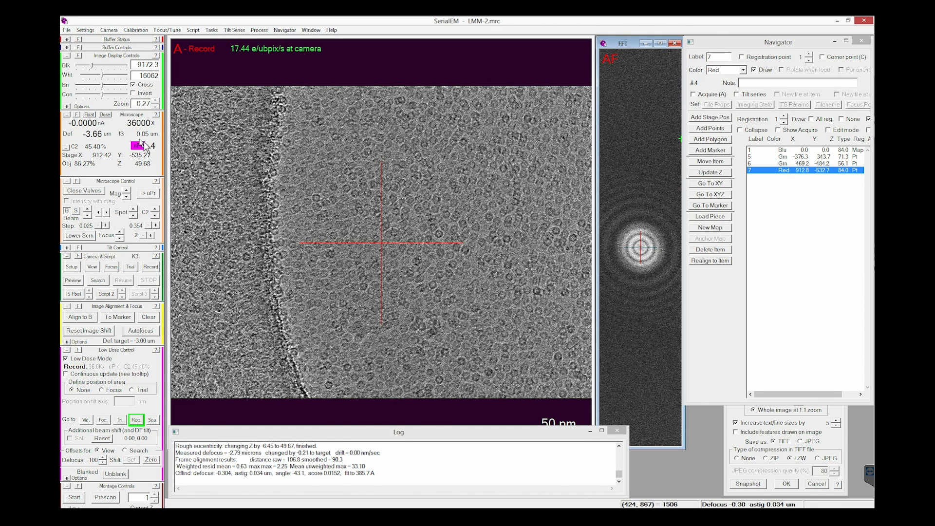
{"action": "left_click", "coordinate": [156, 106]}
{"action": "left_click", "coordinate": [156, 106]}
{"action": "left_click", "coordinate": [156, 106]}
{"action": "left_click", "coordinate": [156, 106]}
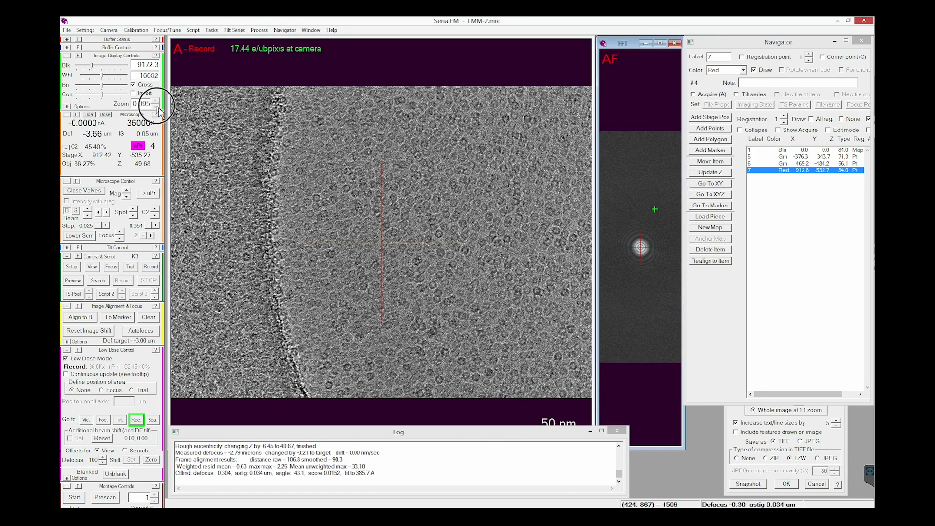
{"action": "left_click", "coordinate": [156, 106]}
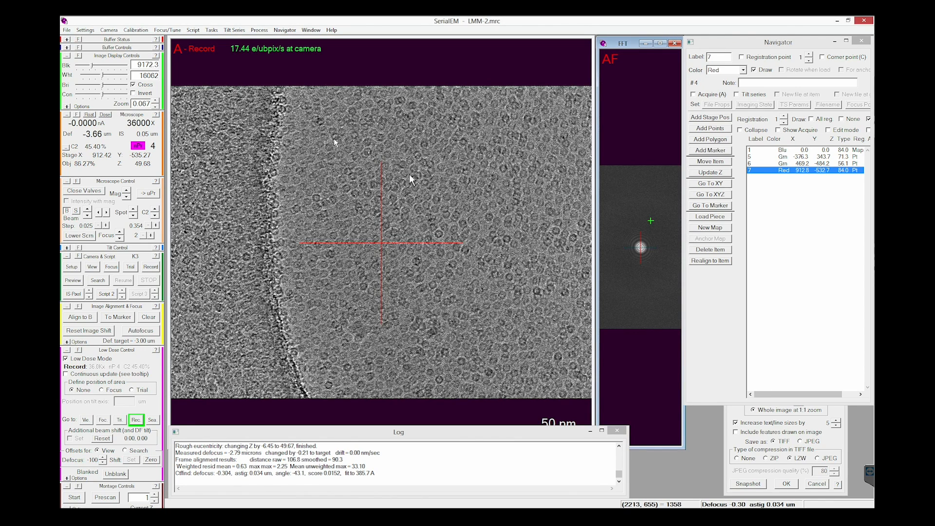
{"action": "left_click", "coordinate": [644, 255]}
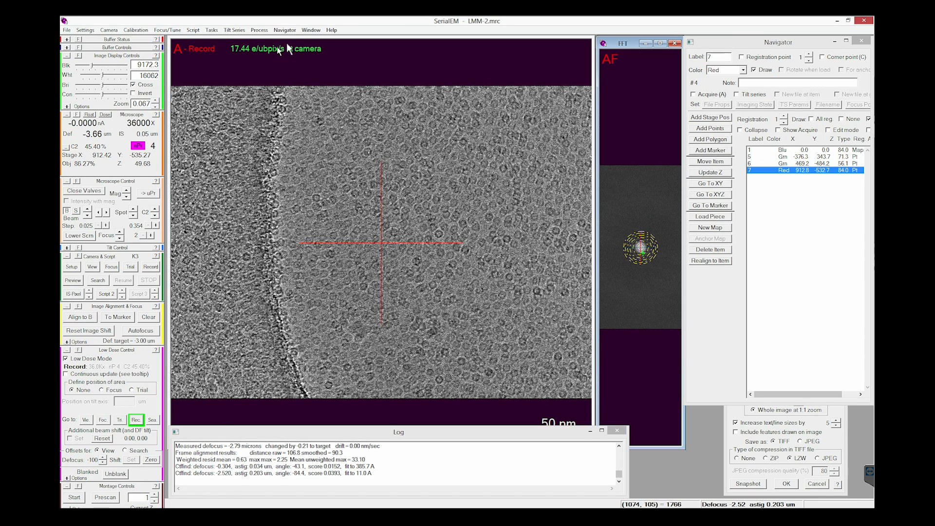
Step: Save a TIFF snapshot of the Record image in the screening folder as GS7_thick_bad.tif
{"action": "left_click", "coordinate": [310, 30]}
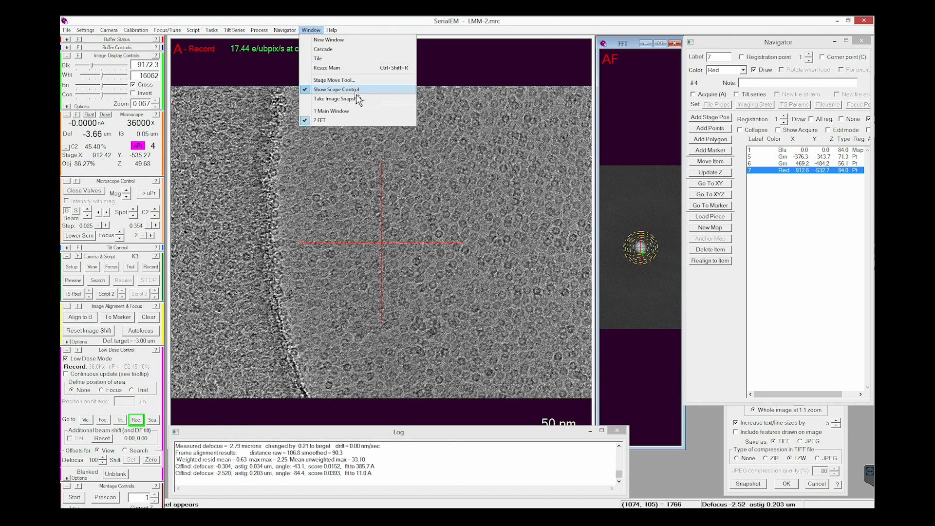
{"action": "left_click", "coordinate": [341, 99]}
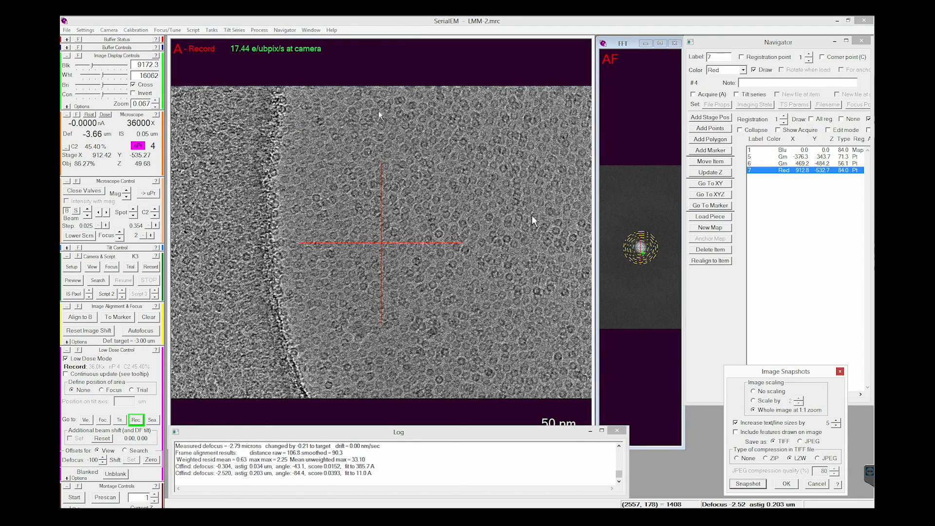
{"action": "left_click", "coordinate": [747, 484]}
{"action": "left_click", "coordinate": [446, 333]}
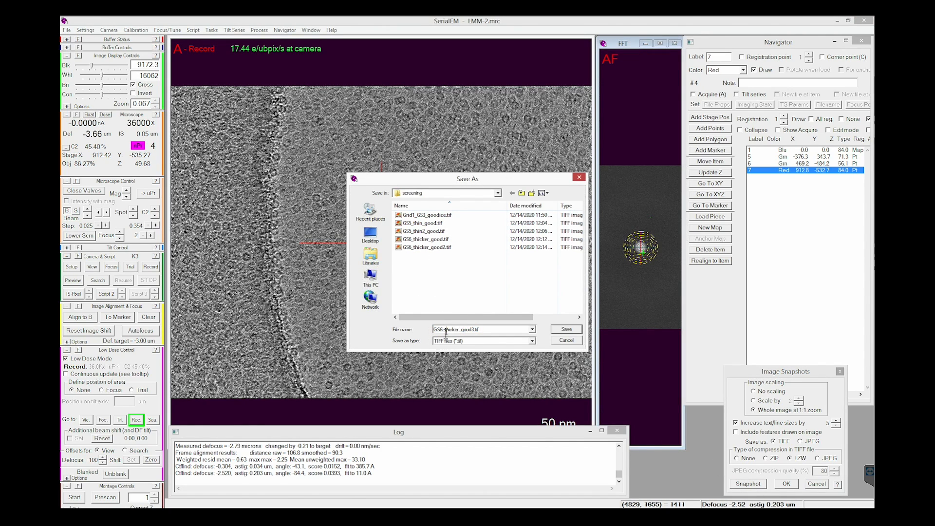
{"action": "key", "text": "BackSpace"}
{"action": "type", "text": "7"}
{"action": "left_click", "coordinate": [456, 329]}
{"action": "key", "text": "Delete"}
{"action": "key", "text": "Delete"}
{"action": "left_click_drag", "start_coordinate": [457, 332], "coordinate": [470, 334]}
{"action": "key", "text": "Delete"}
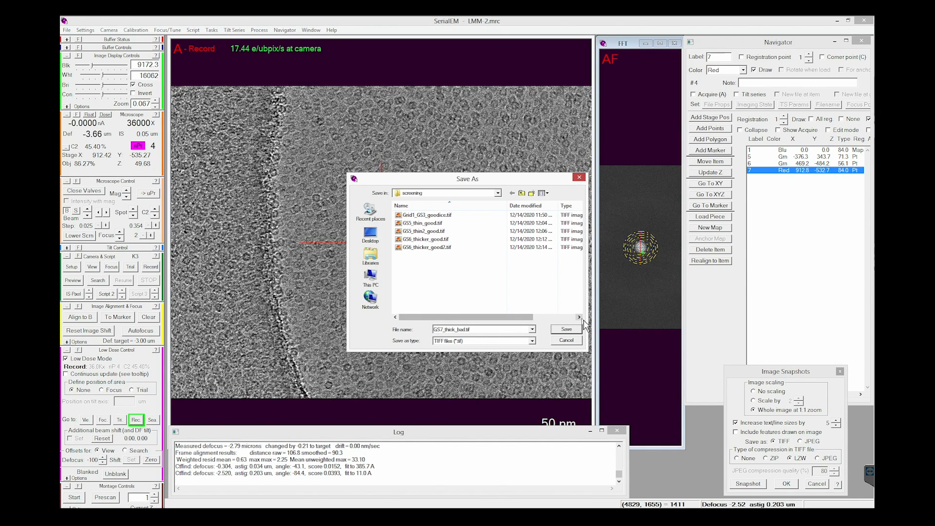
{"action": "left_click", "coordinate": [566, 329]}
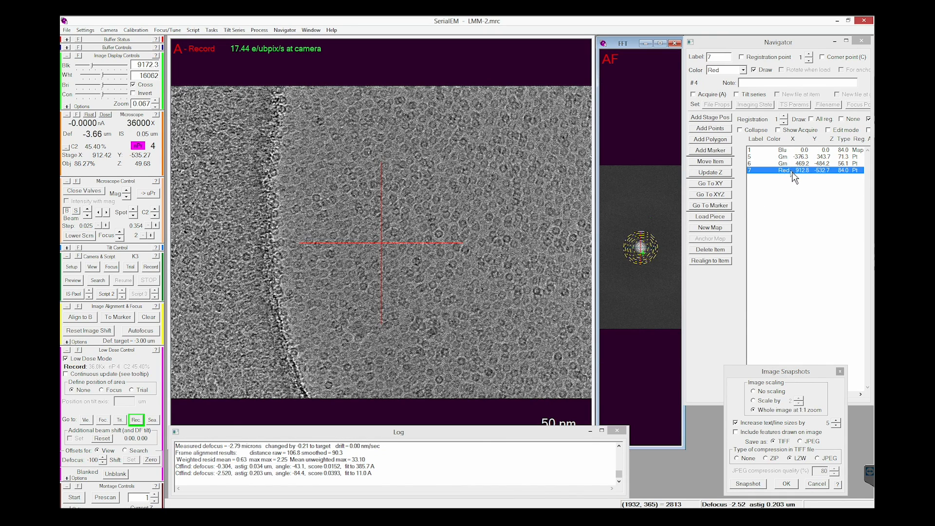
Step: Take a View image, center the neighbouring hole to the left, retake the View, autofocus, and take a Record image
{"action": "left_click", "coordinate": [96, 269]}
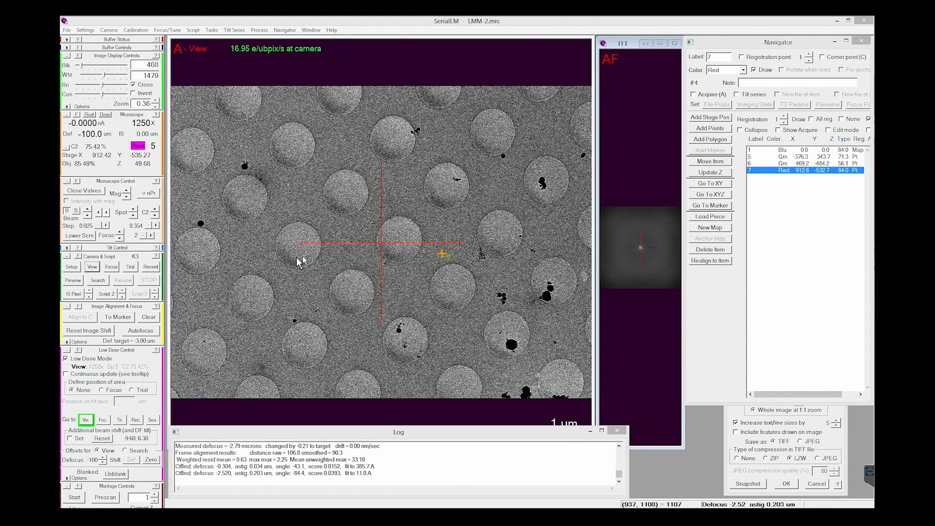
{"action": "left_click_drag", "start_coordinate": [299, 252], "coordinate": [381, 249]}
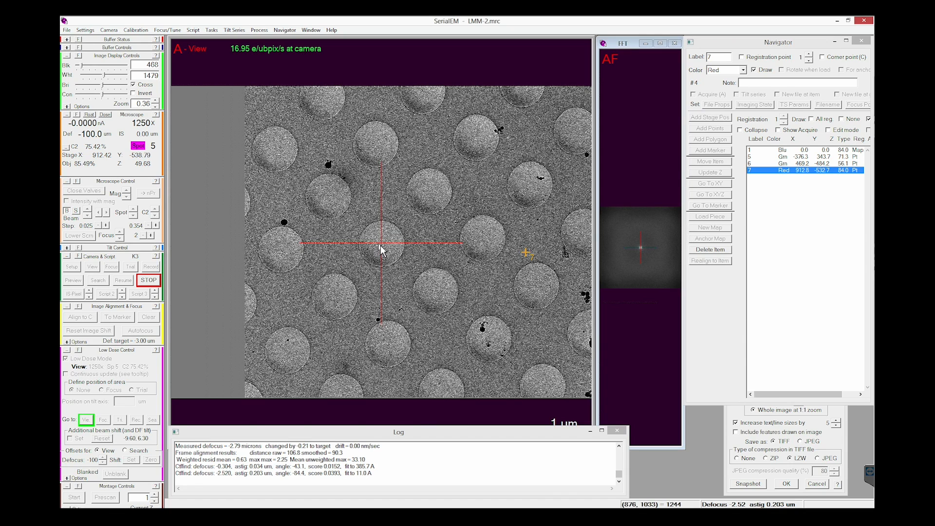
{"action": "left_click", "coordinate": [96, 267]}
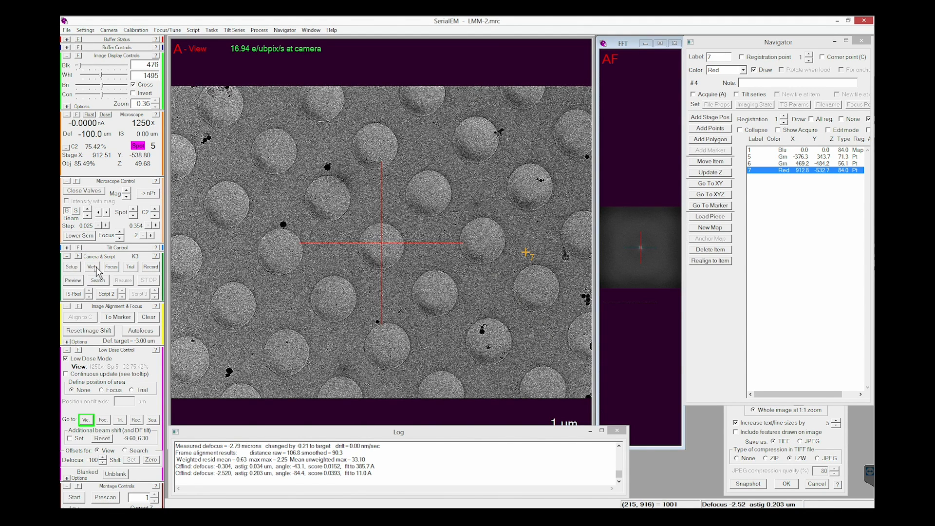
{"action": "left_click", "coordinate": [148, 334]}
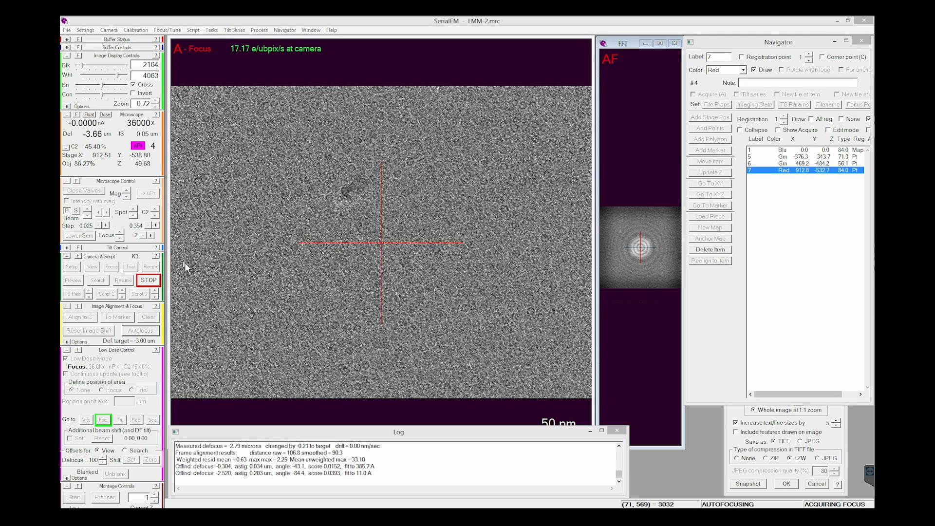
{"action": "left_click", "coordinate": [150, 267]}
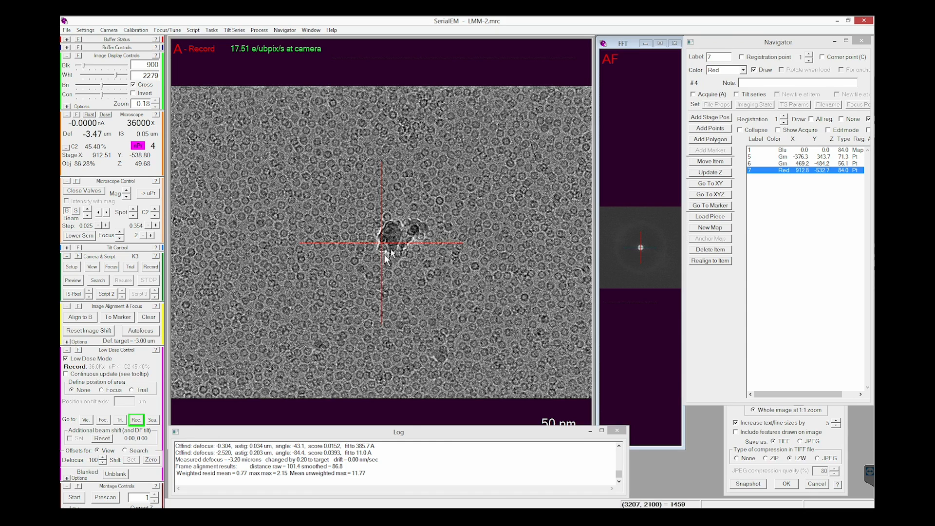
Step: Save a TIFF snapshot of the new Record image in the screening folder as GS7_thick_OK.tif
{"action": "left_click", "coordinate": [305, 30]}
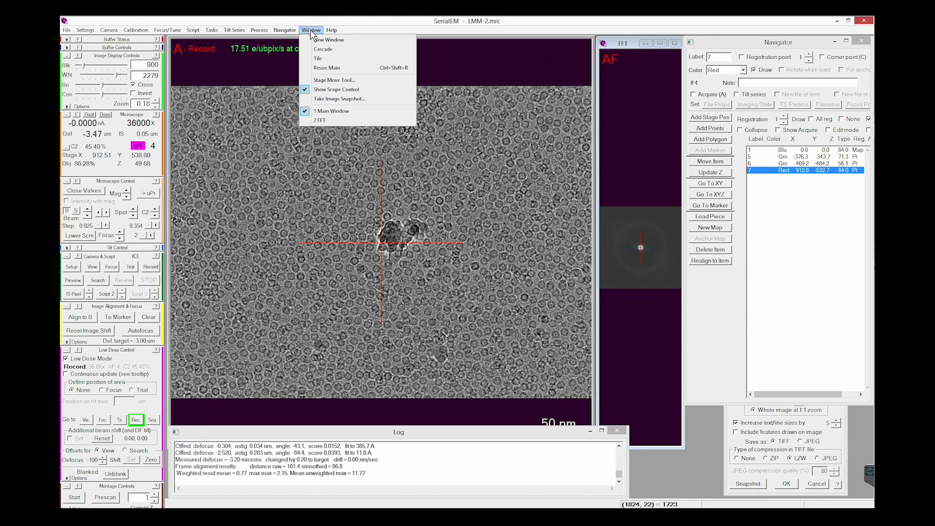
{"action": "left_click", "coordinate": [310, 31]}
{"action": "left_click", "coordinate": [748, 483]}
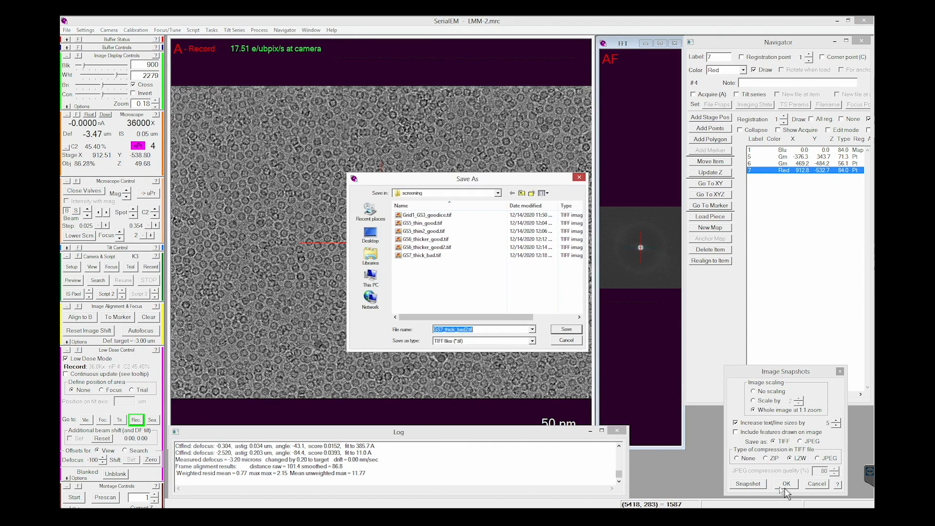
{"action": "left_click", "coordinate": [462, 329]}
{"action": "type", "text": "OK"}
{"action": "left_click", "coordinate": [563, 330]}
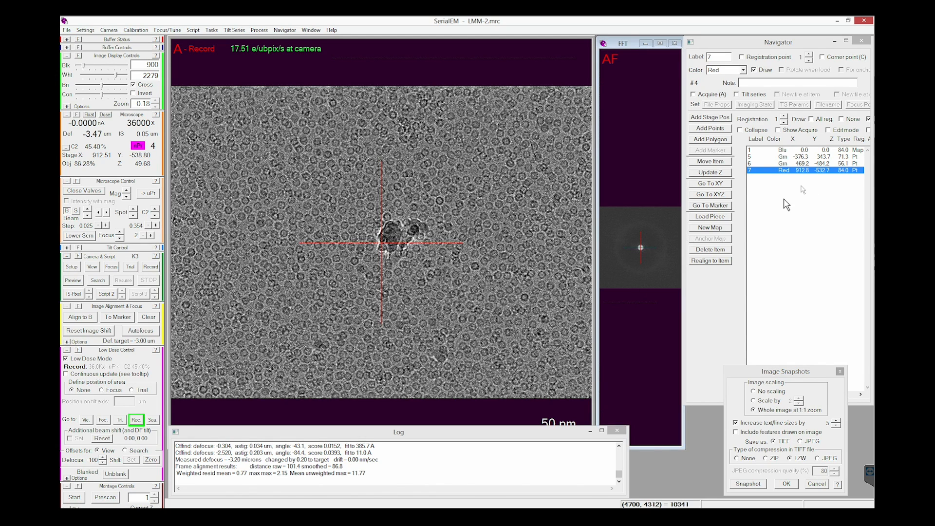
Step: Load the full-grid map, item 1, and color Navigator point 7 yellow
{"action": "double_click", "coordinate": [789, 150]}
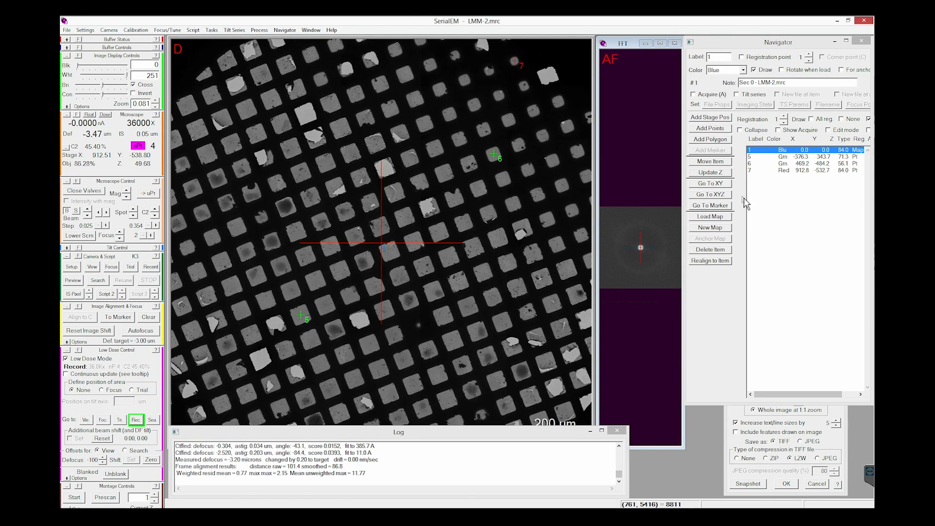
{"action": "left_click", "coordinate": [783, 170]}
{"action": "left_click", "coordinate": [726, 70]}
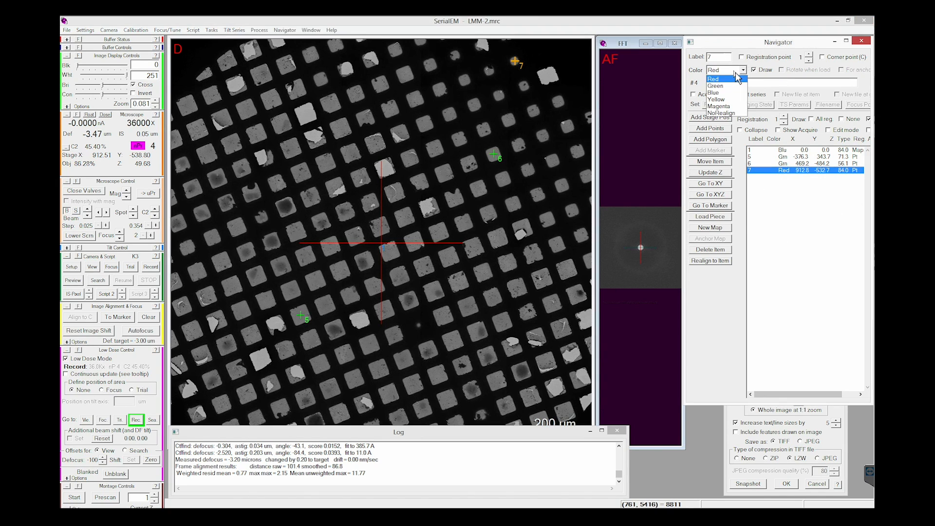
{"action": "left_click", "coordinate": [716, 96]}
{"action": "left_click", "coordinate": [518, 275]}
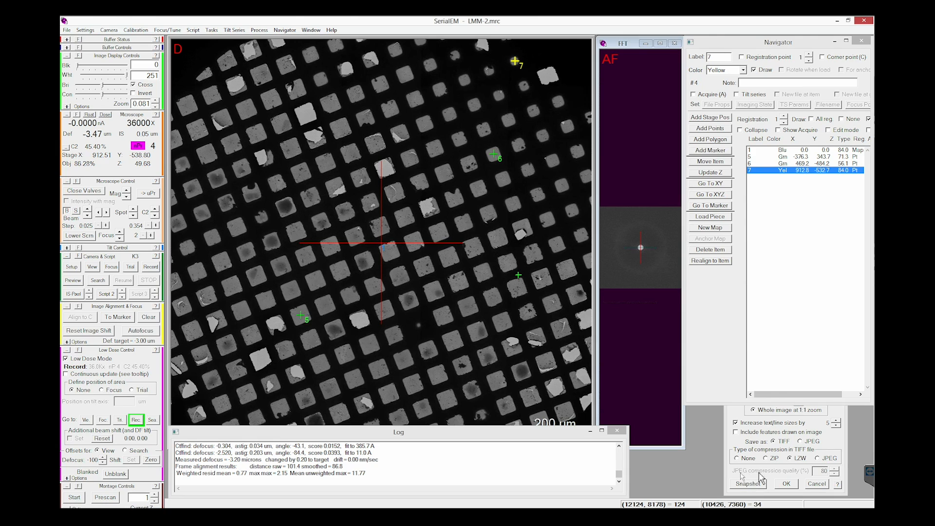
Step: Save a TIFF snapshot of the full-grid map with its marked points in the screening folder, replacing the suggested file name
{"action": "left_click", "coordinate": [835, 412]}
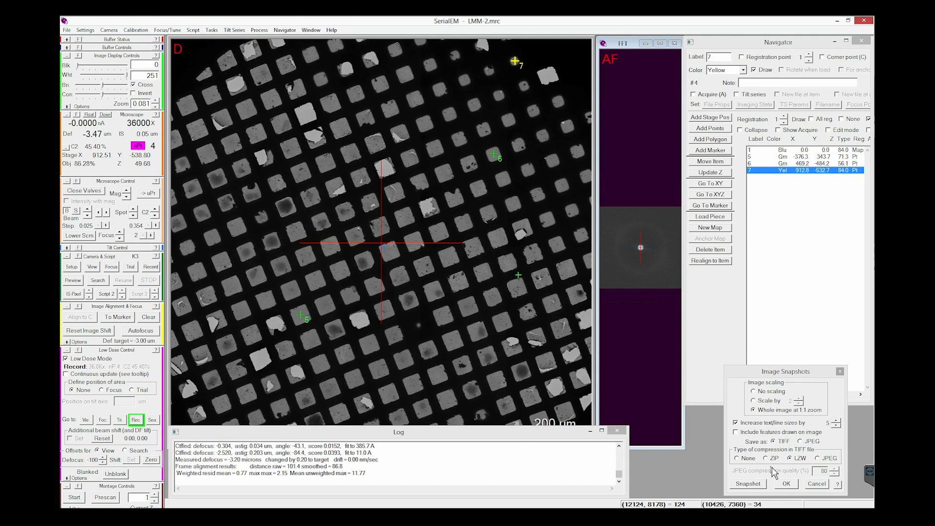
{"action": "left_click", "coordinate": [748, 483]}
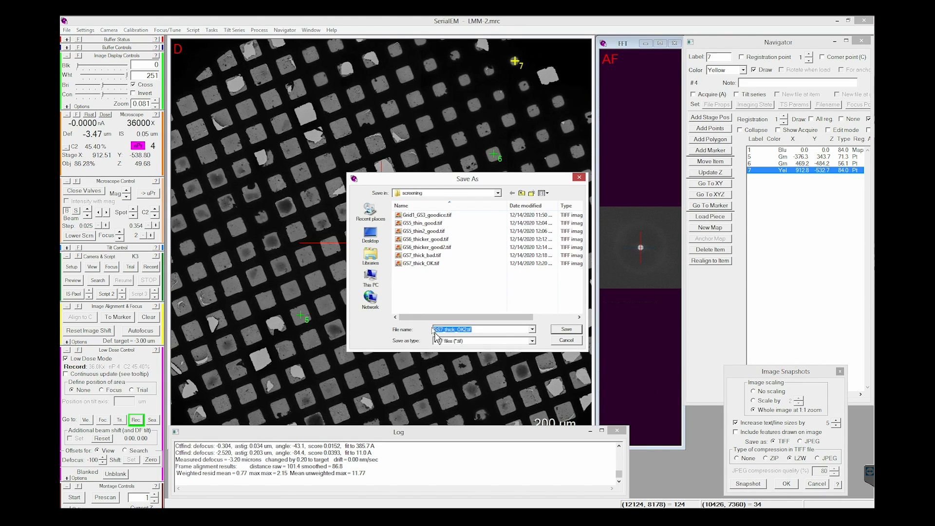
{"action": "left_click_drag", "start_coordinate": [465, 330], "coordinate": [364, 336]}
{"action": "key", "text": "BackSpace"}
{"action": "left_click", "coordinate": [566, 330]}
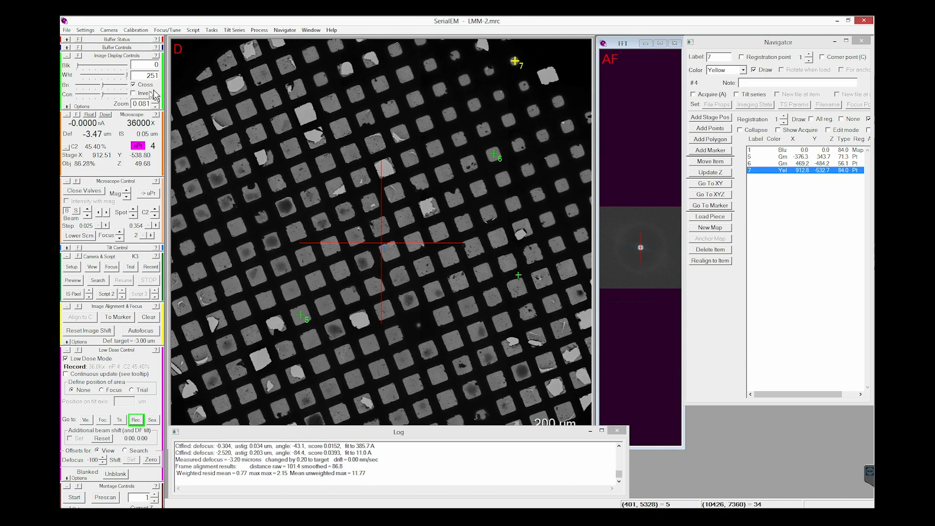
{"action": "left_click", "coordinate": [264, 300]}
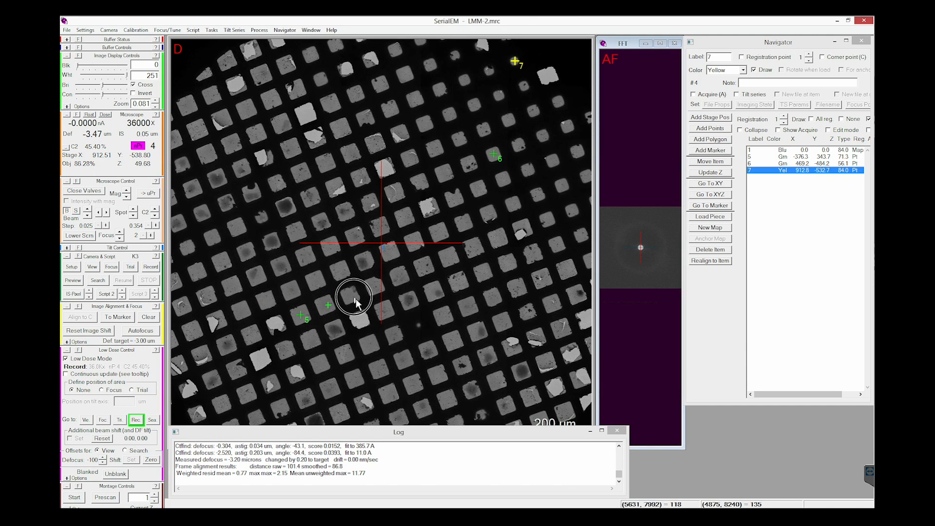
{"action": "left_click", "coordinate": [434, 330]}
{"action": "left_click", "coordinate": [461, 309]}
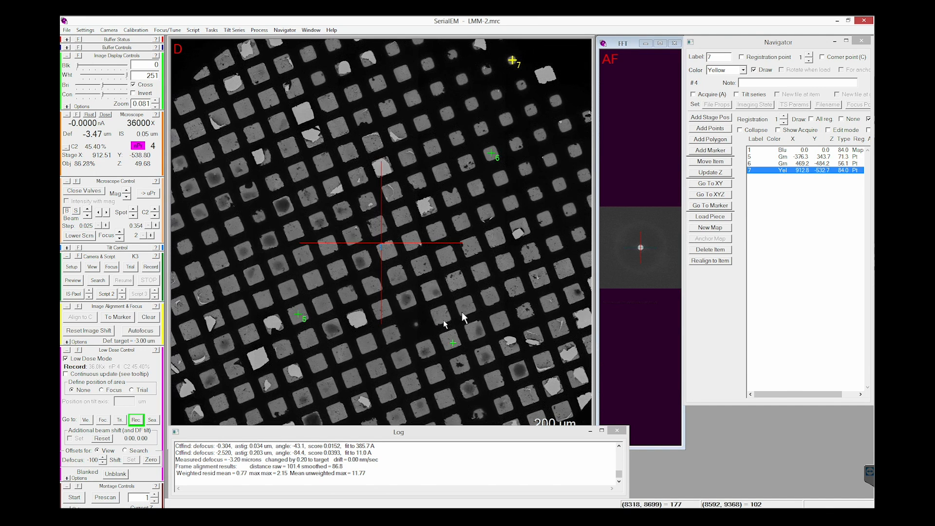
{"action": "left_click", "coordinate": [511, 293]}
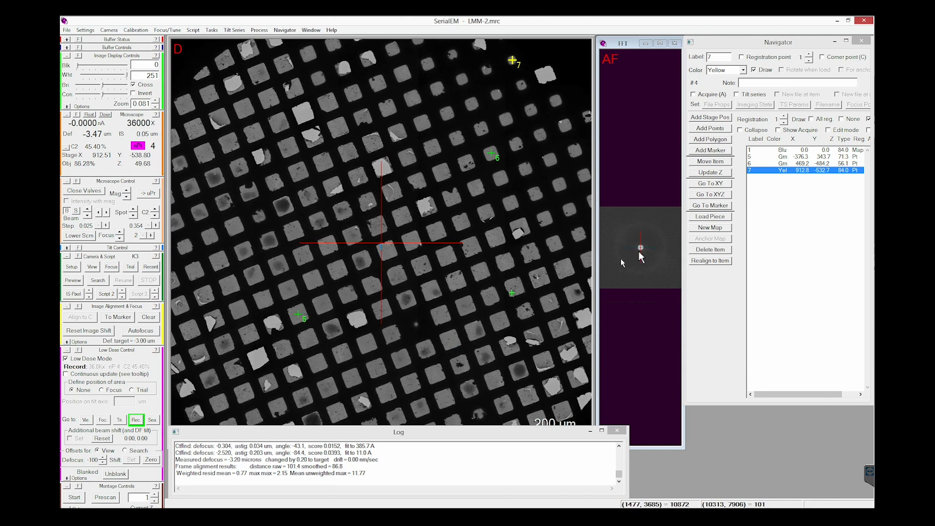
Step: Close the Navigator without saving its entries and close the open image file LMM-2.mrc
{"action": "left_click", "coordinate": [862, 42]}
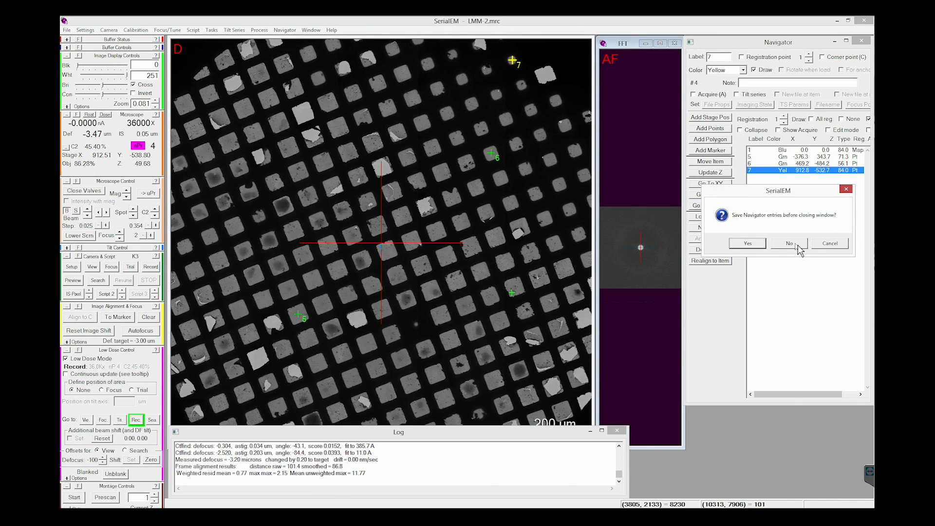
{"action": "left_click", "coordinate": [799, 246]}
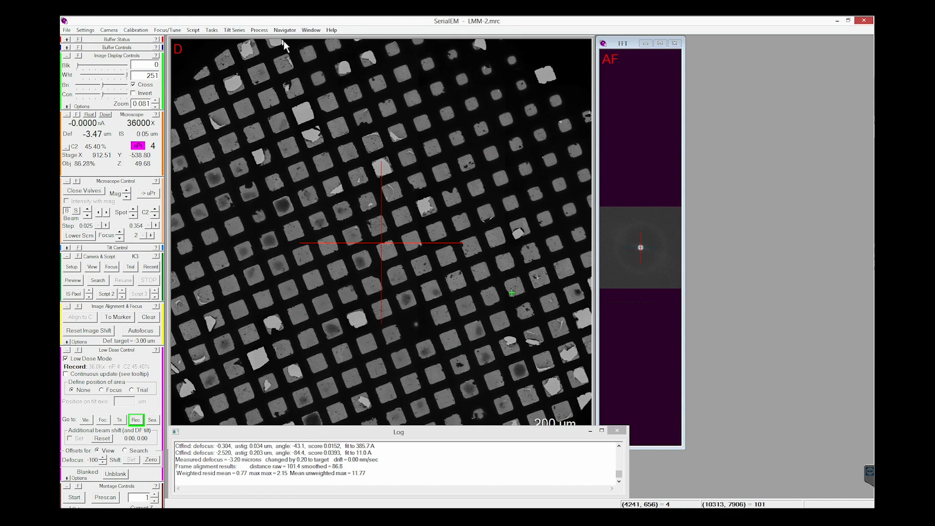
{"action": "left_click", "coordinate": [67, 30]}
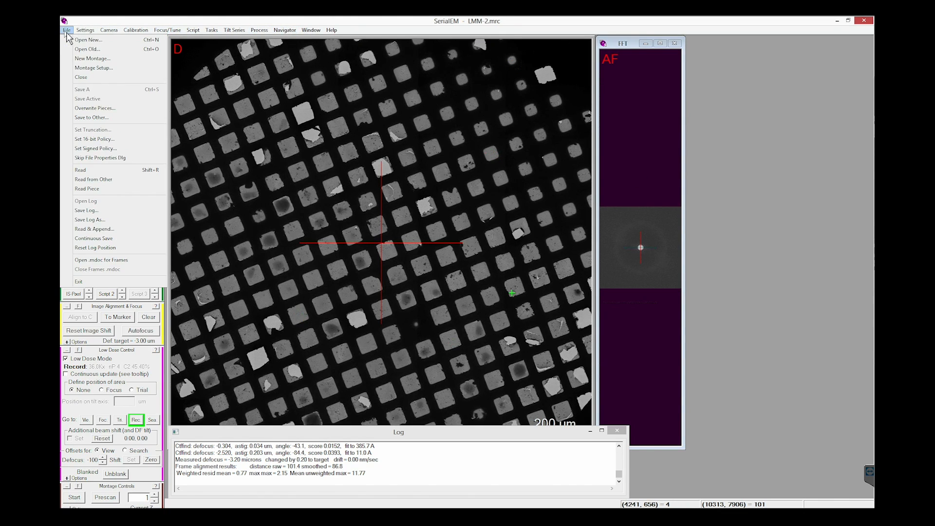
{"action": "left_click", "coordinate": [89, 78]}
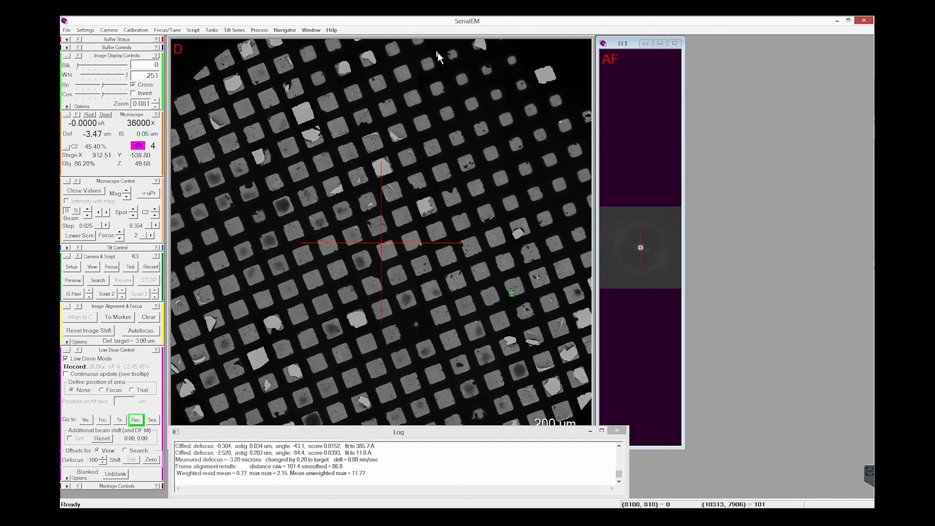
Step: Close the column valves, and change the one-line LoadCartridge script to cartridge 3 and run it
{"action": "left_click", "coordinate": [95, 191]}
{"action": "left_click", "coordinate": [195, 31]}
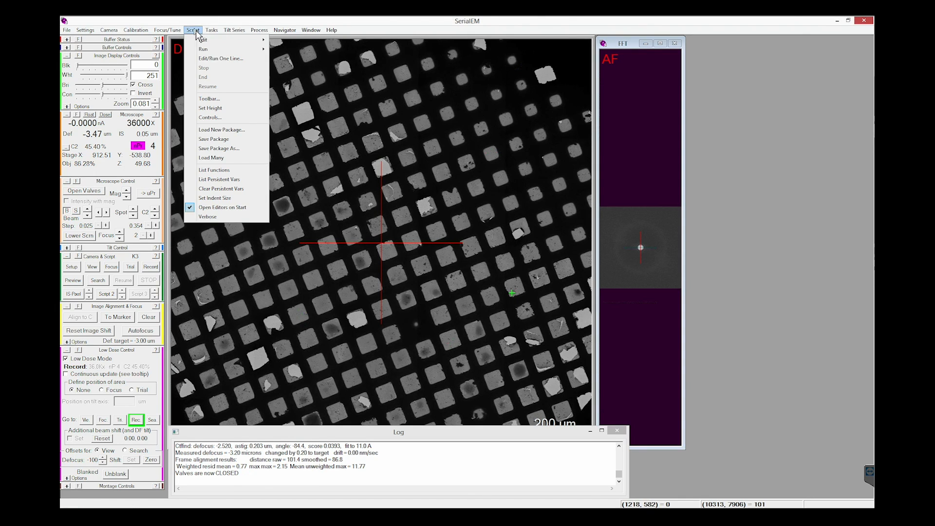
{"action": "left_click", "coordinate": [243, 59]}
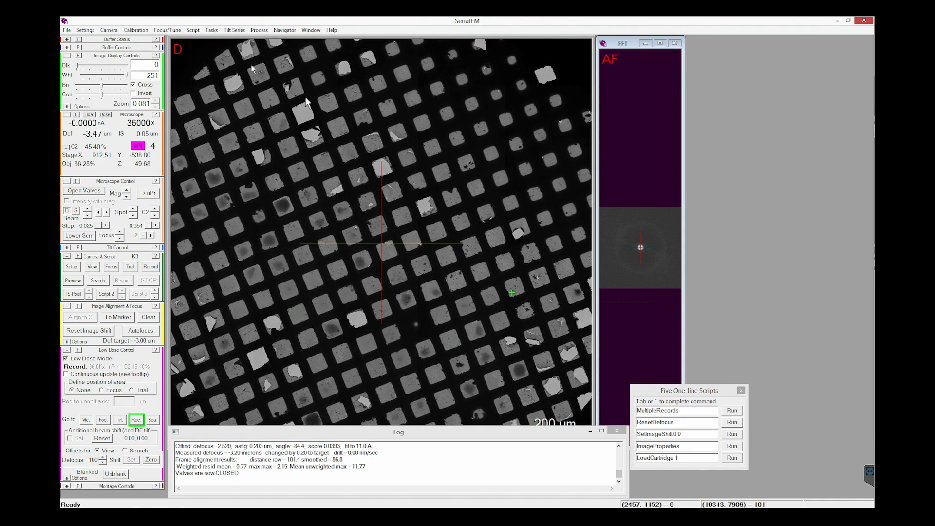
{"action": "left_click_drag", "start_coordinate": [699, 390], "coordinate": [746, 411]}
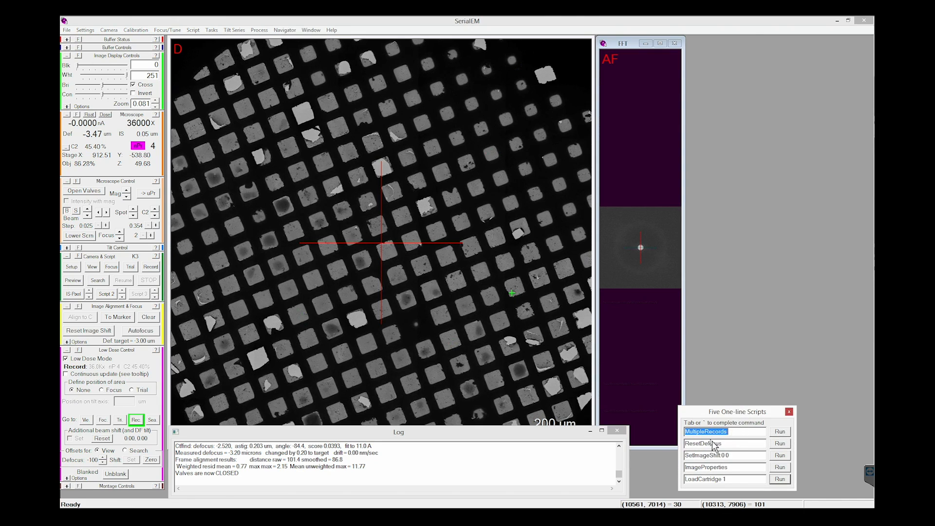
{"action": "left_click", "coordinate": [737, 479]}
{"action": "key", "text": "BackSpace"}
{"action": "key", "text": "BackSpace"}
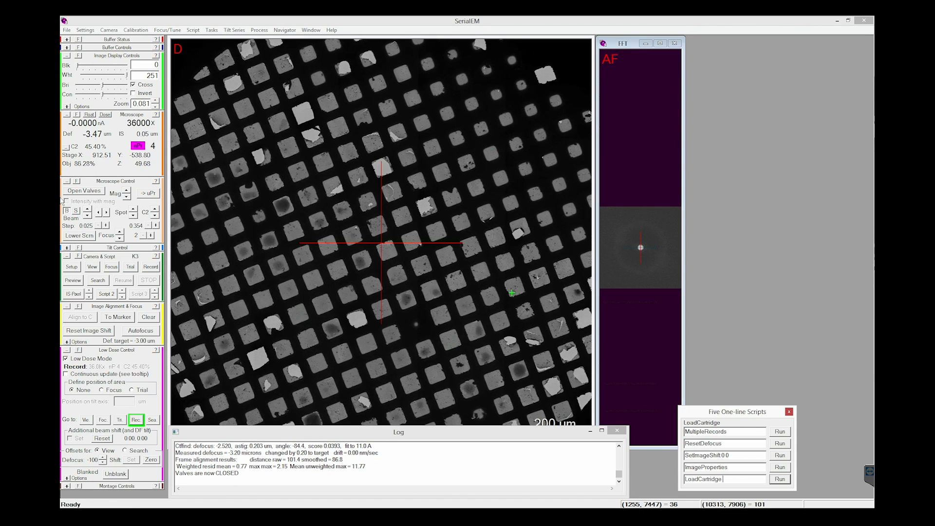
{"action": "left_click", "coordinate": [730, 480]}
{"action": "type", "text": "3"}
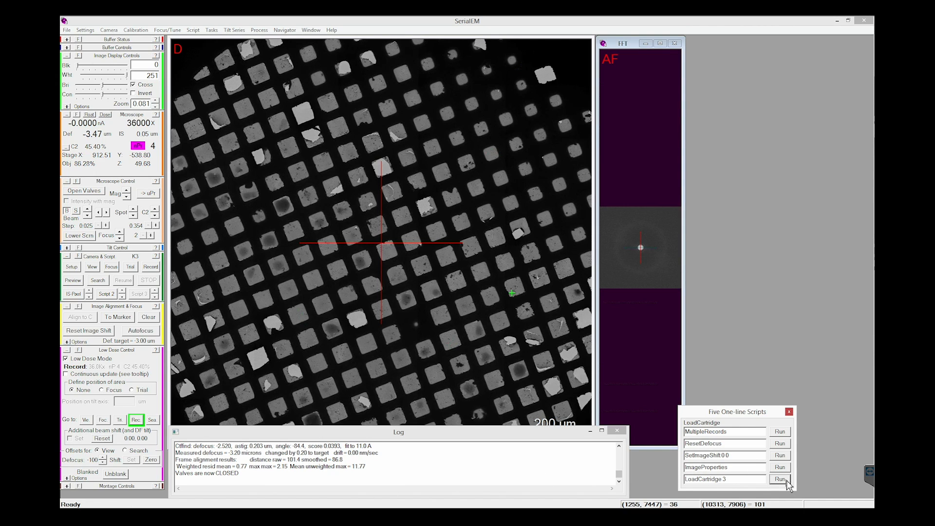
{"action": "left_click", "coordinate": [784, 480]}
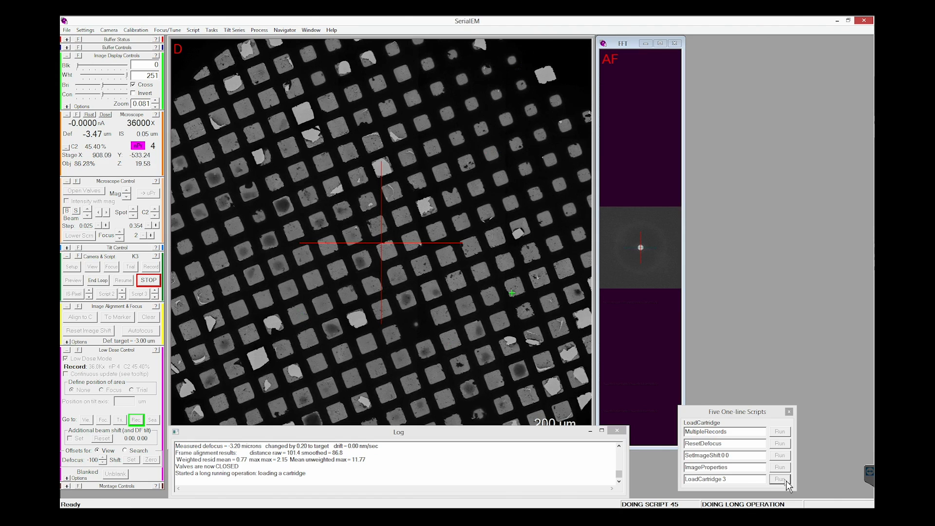